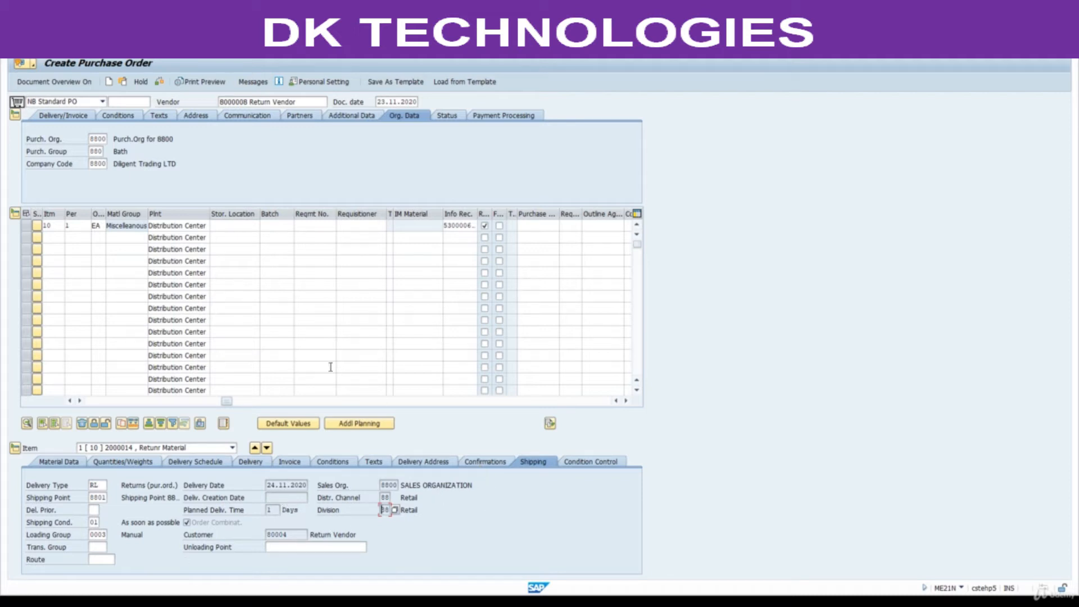
- Check and save the return purchase order, and copy the new order number from the status message's details
click(159, 83)
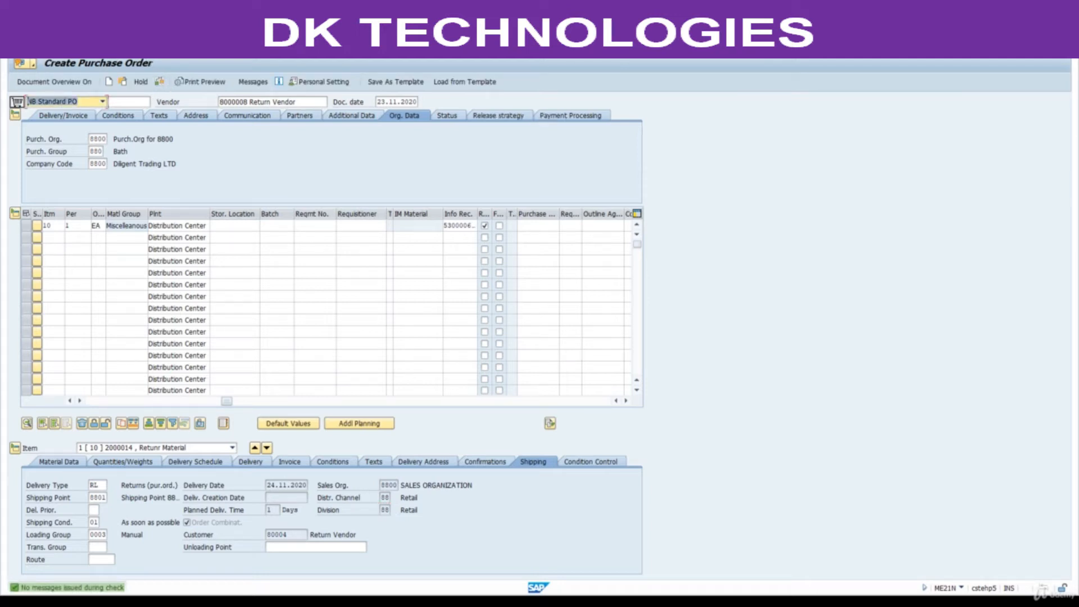
click(141, 50)
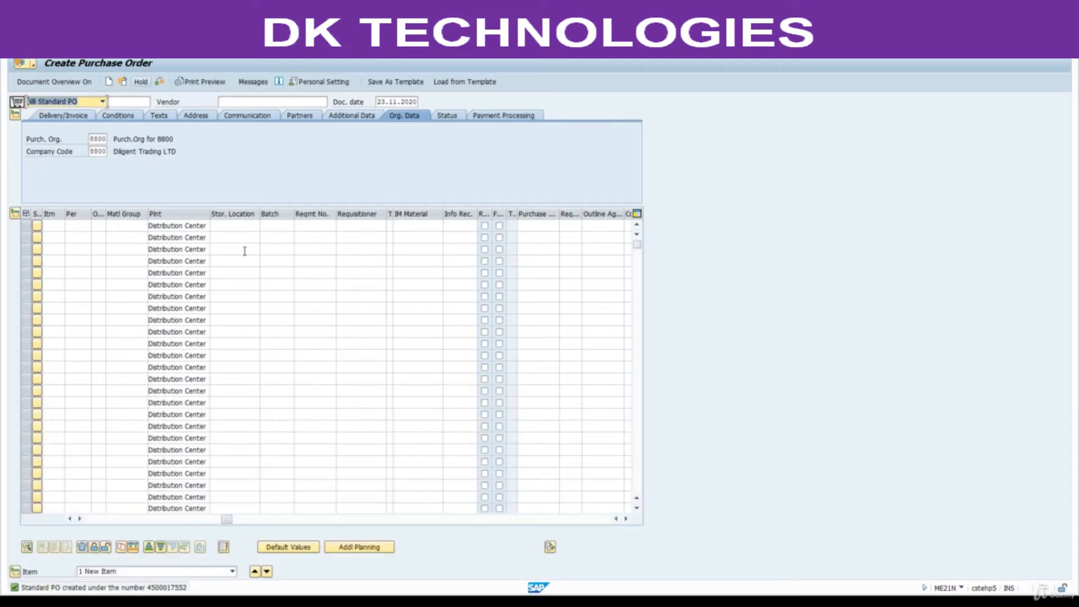
click(169, 590)
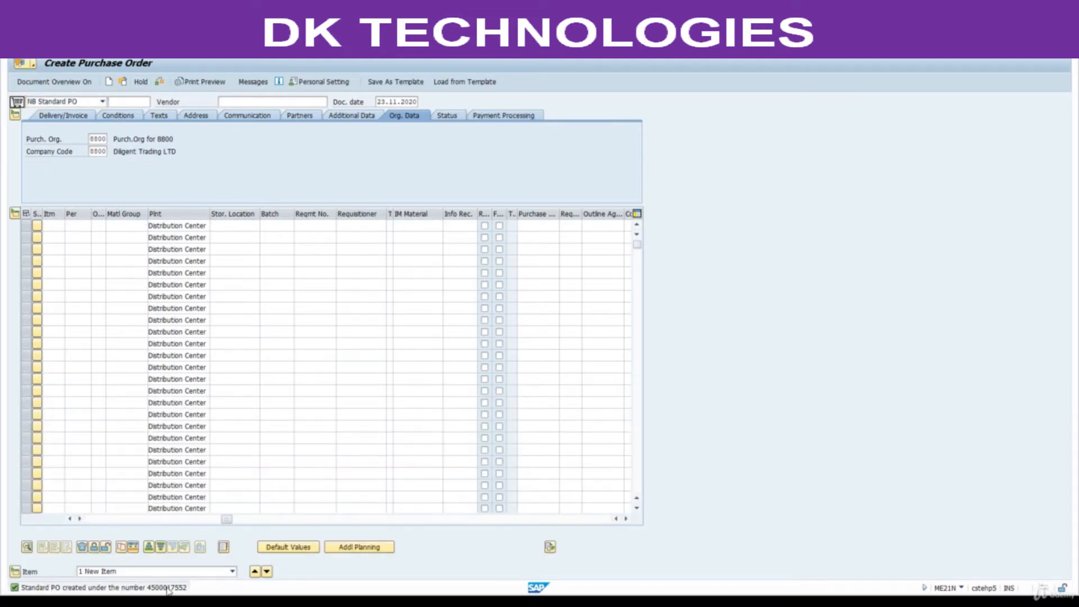
double_click(350, 187)
key(ctrl+c)
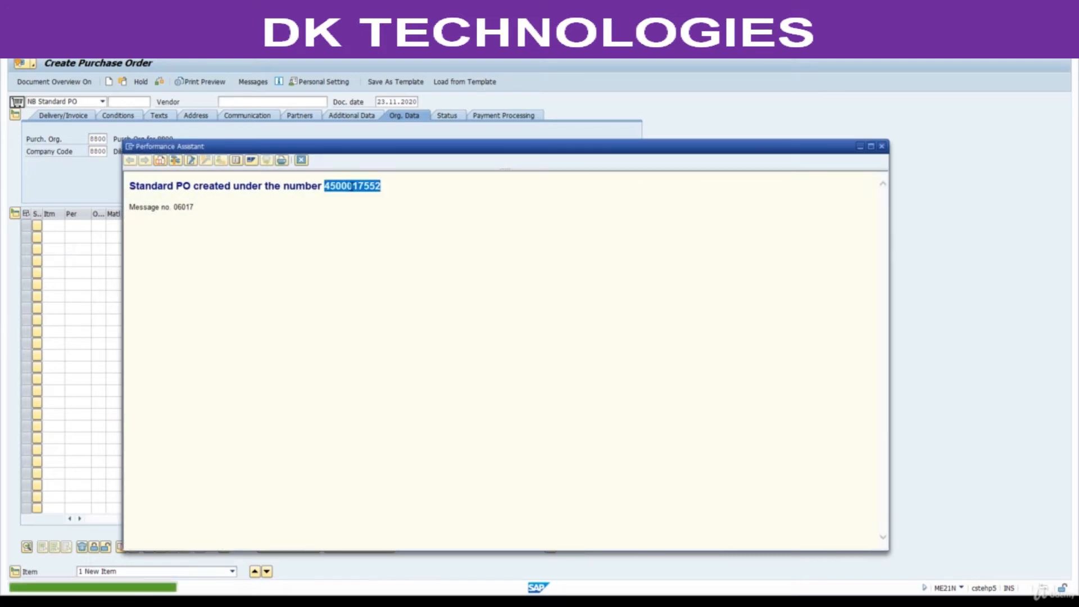
click(301, 160)
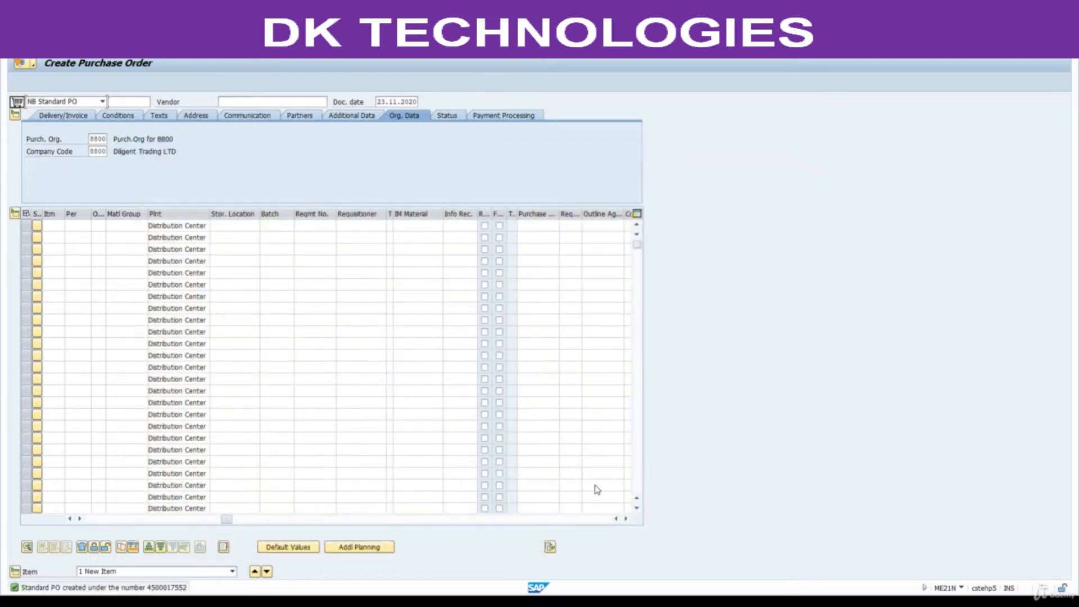
- Switch to the returns sheet in Excel, label cell B18 "Return PO" and paste the copied order number into D18
key(alt+Tab)
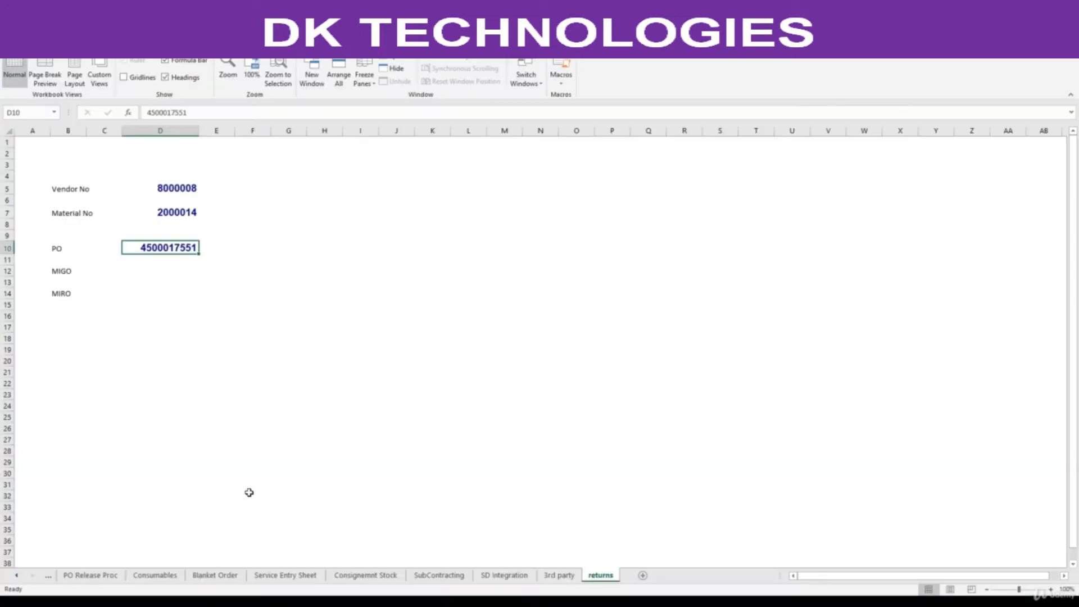
click(68, 338)
text(p)
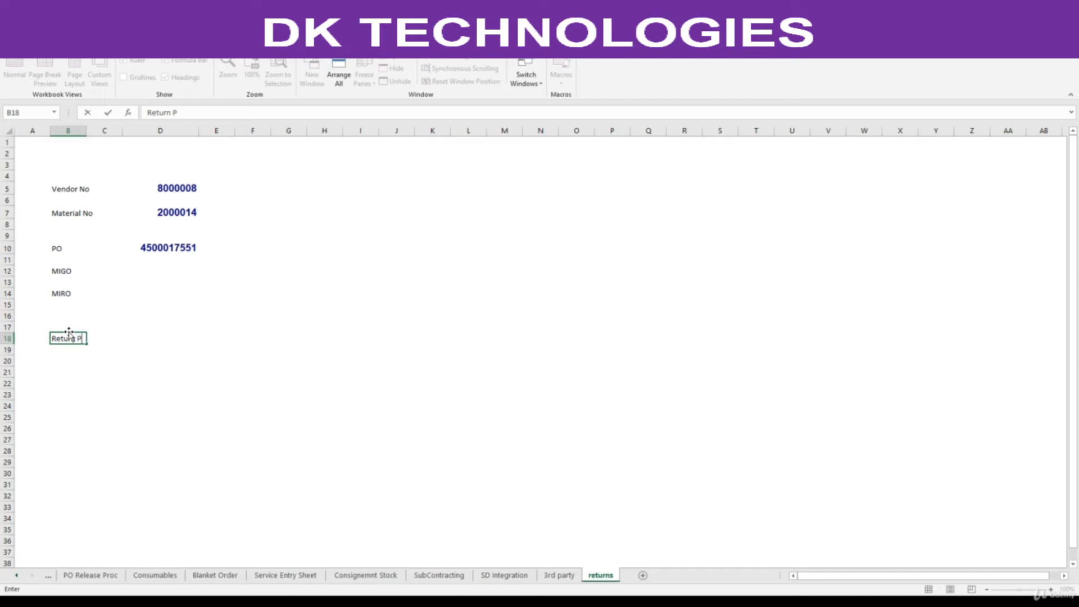
key(Tab)
key(Tab)
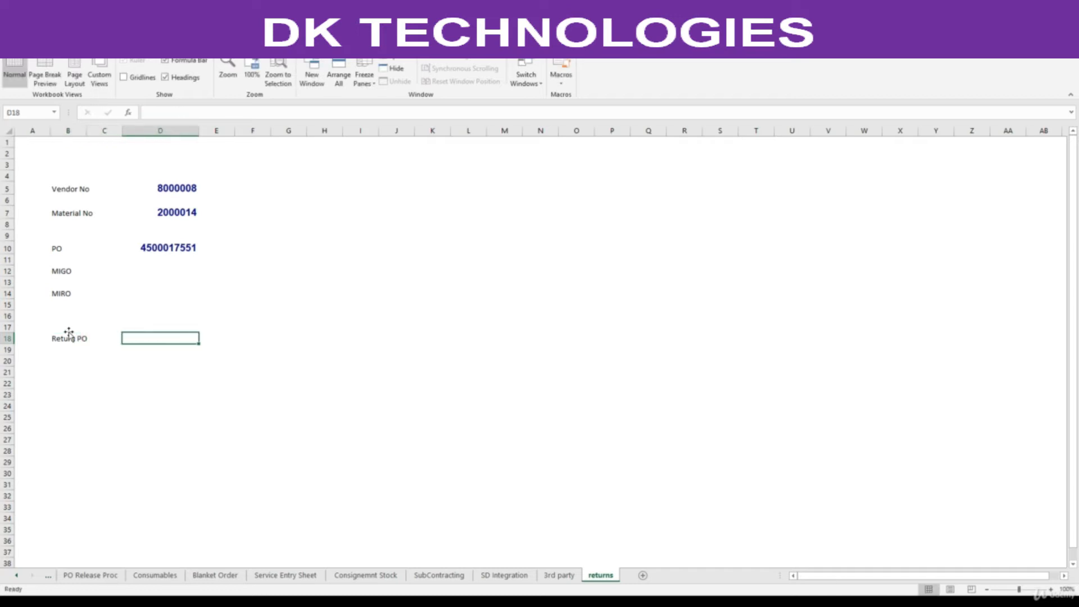
key(ctrl+v)
key(Return)
- Switch back to SAP, open the return purchase order in ME29N, release it as Supply Chain Manager and save
key(alt+Tab)
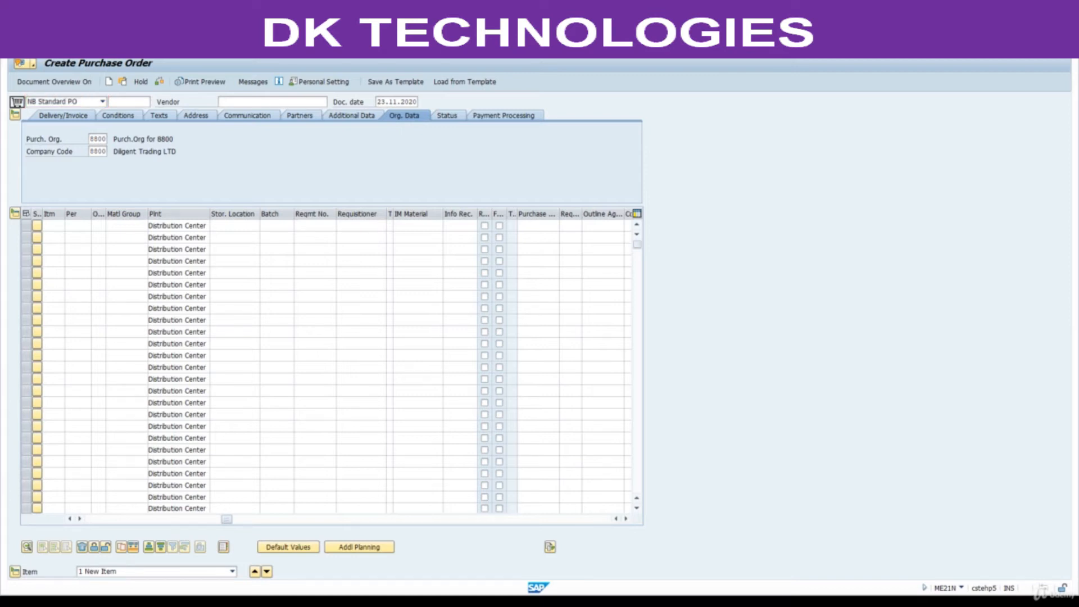
key(Return)
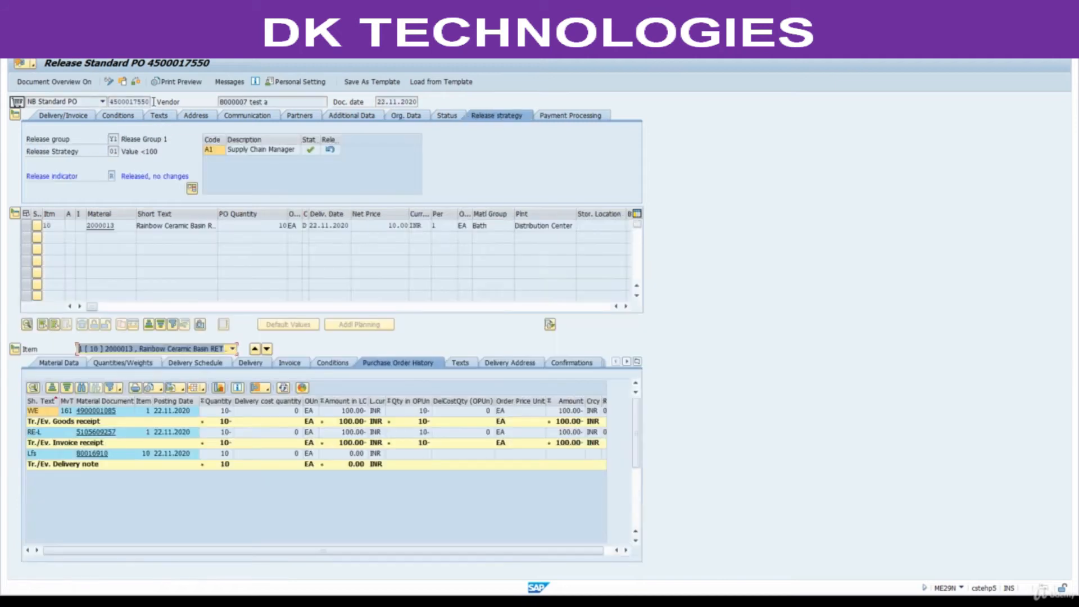
click(126, 83)
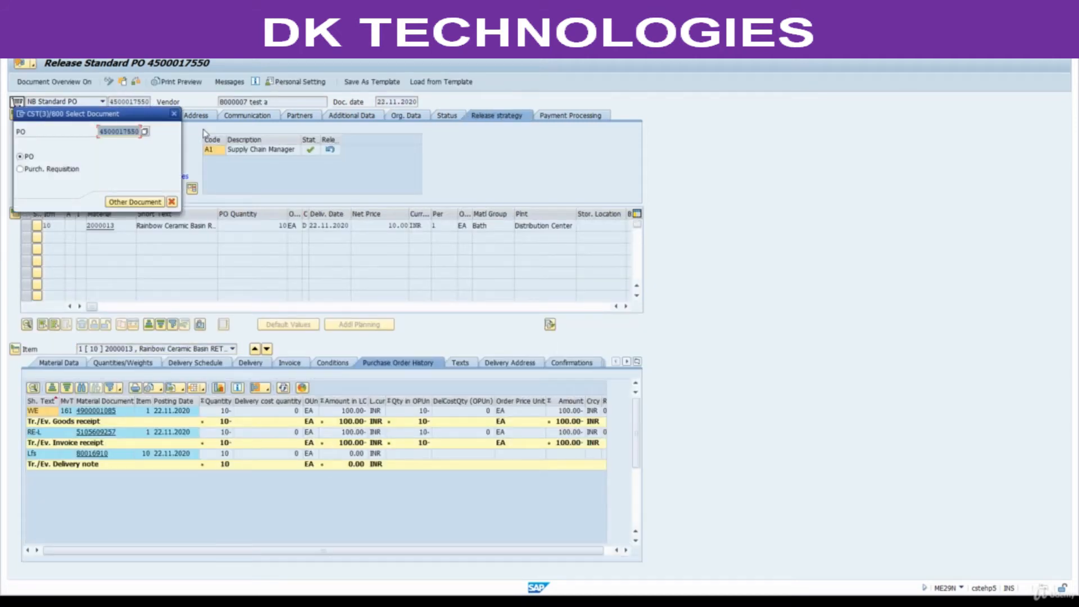
text(4500017552)
key(Return)
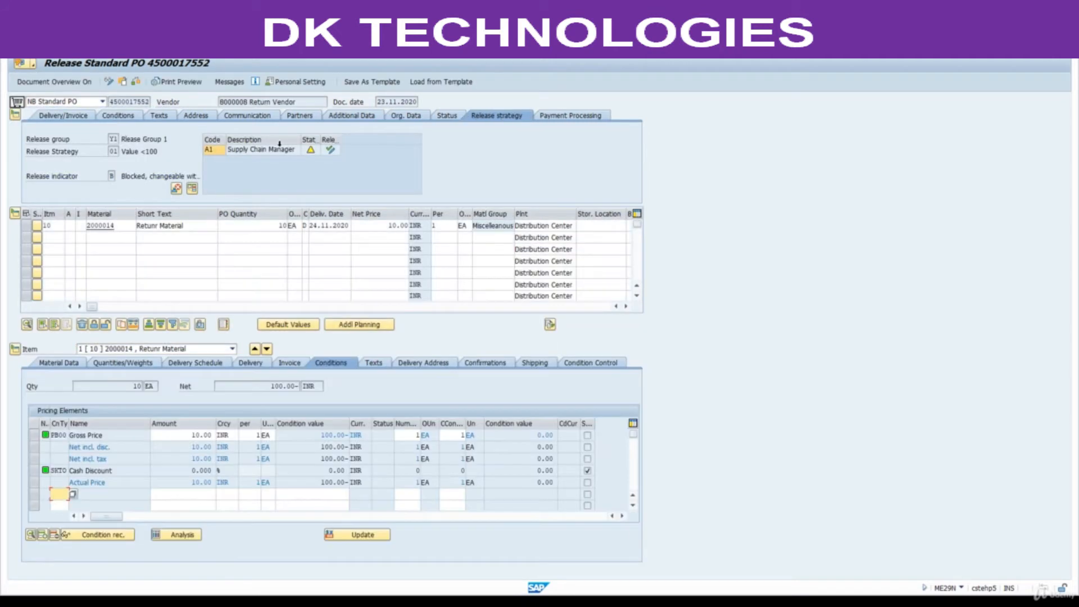
click(330, 151)
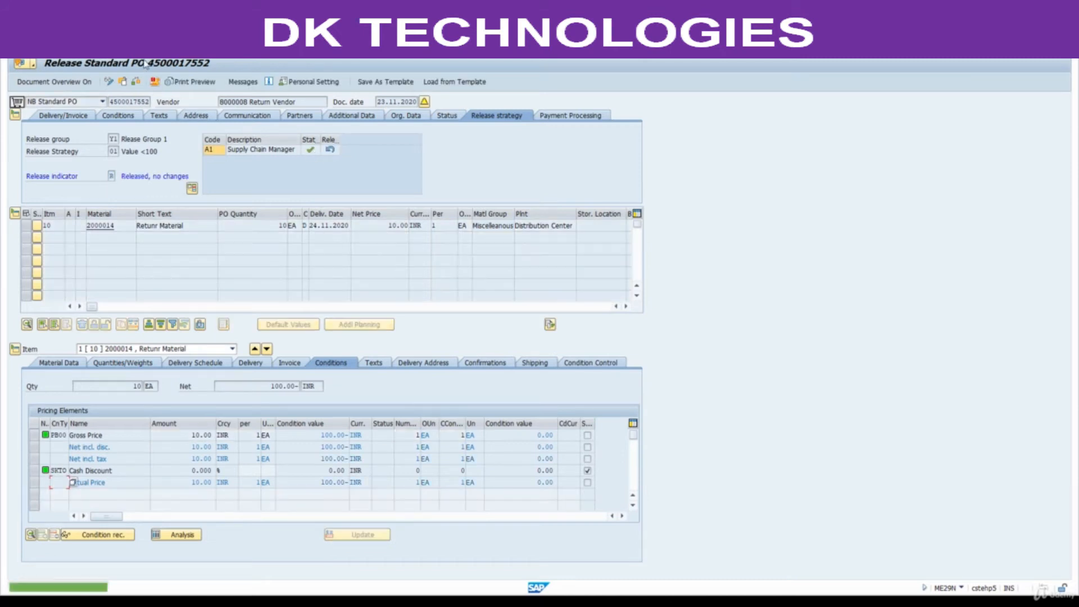
key(ctrl+s)
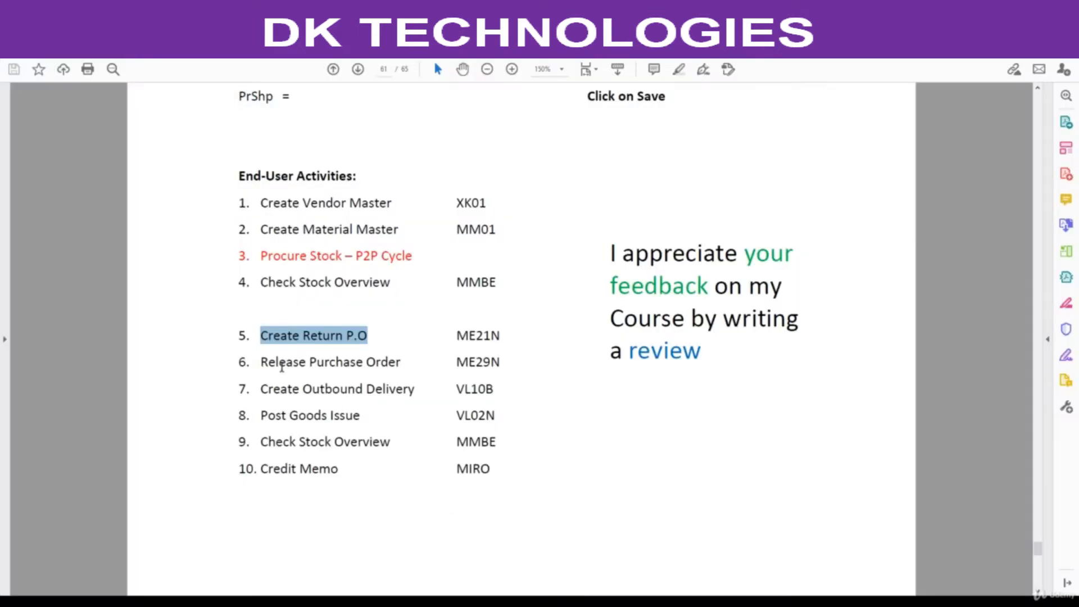
- Mark Create Outbound Delivery in the PDF activity list, and refresh the MMBE stock overview for material 2000014 in SAP
drag(262, 388, 392, 389)
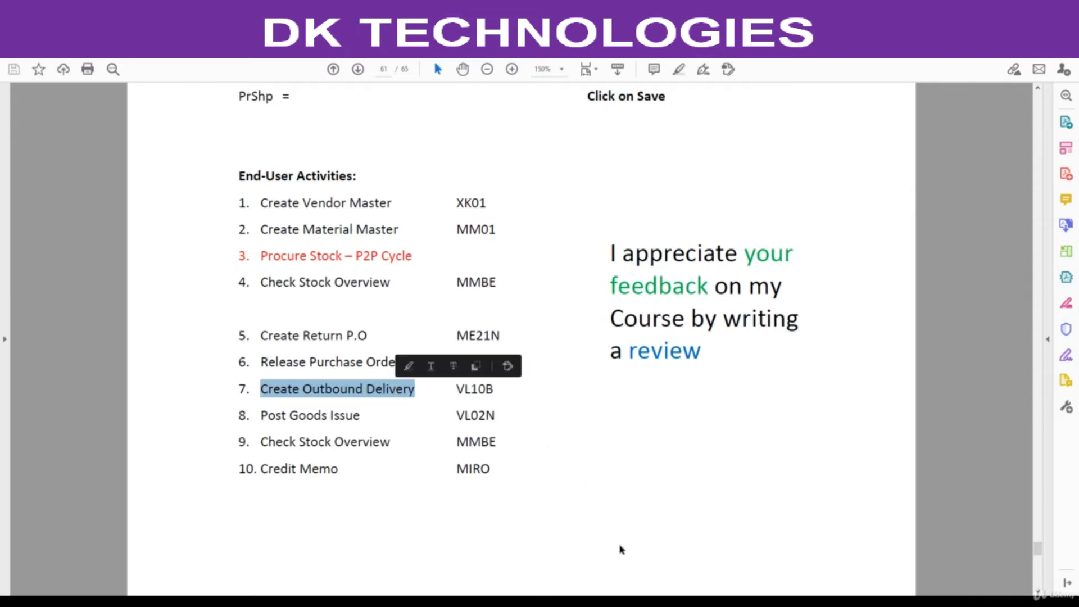
mouse_move(620, 602)
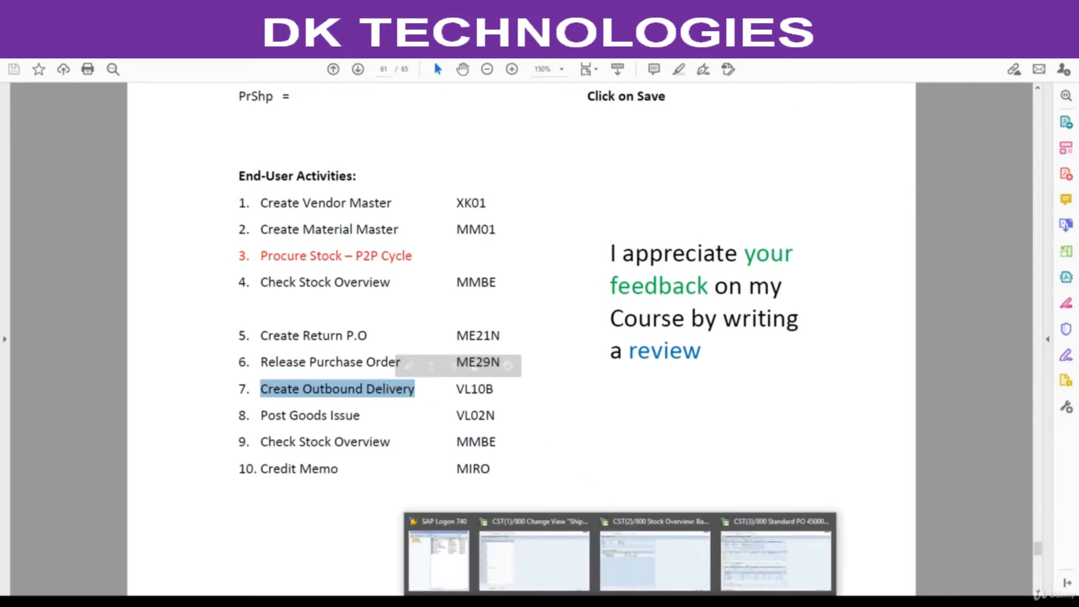
click(654, 576)
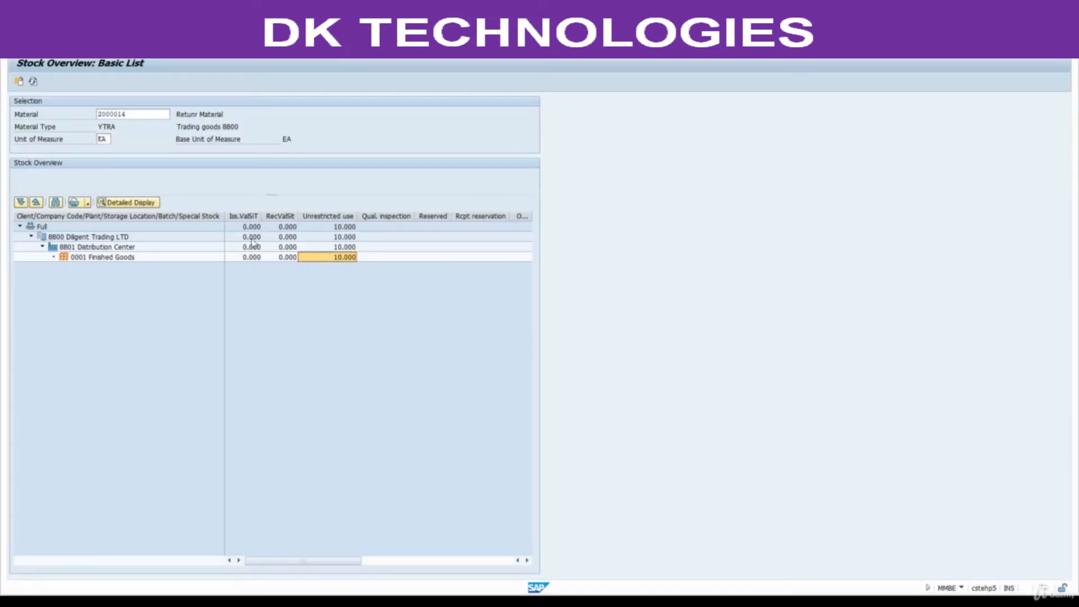
click(33, 83)
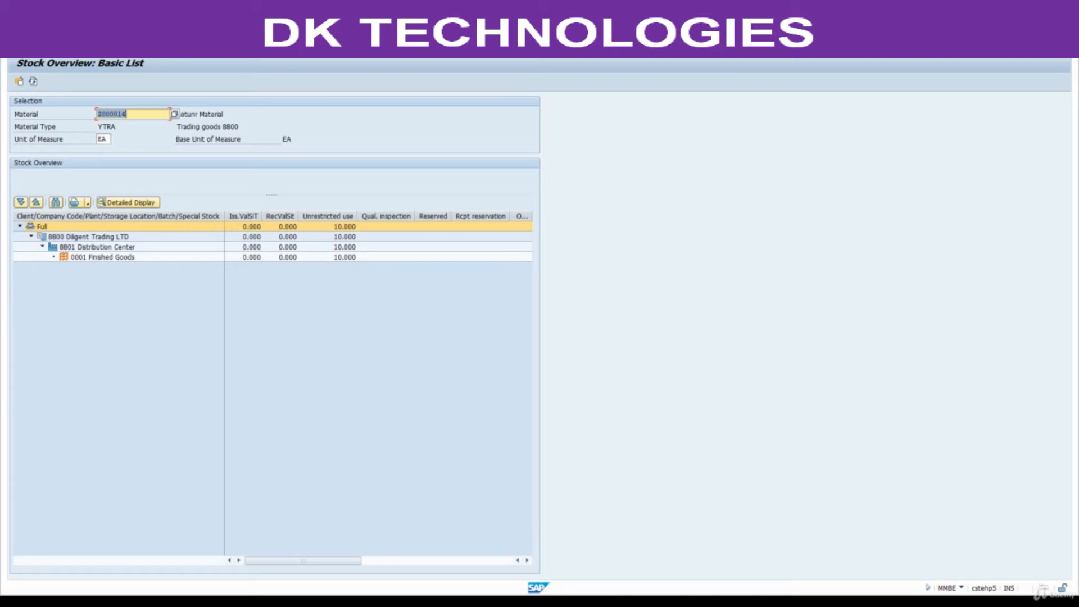
- Mark the outbound delivery transaction code in the PDF activity list and open VL10B in SAP
mouse_move(621, 602)
click(454, 559)
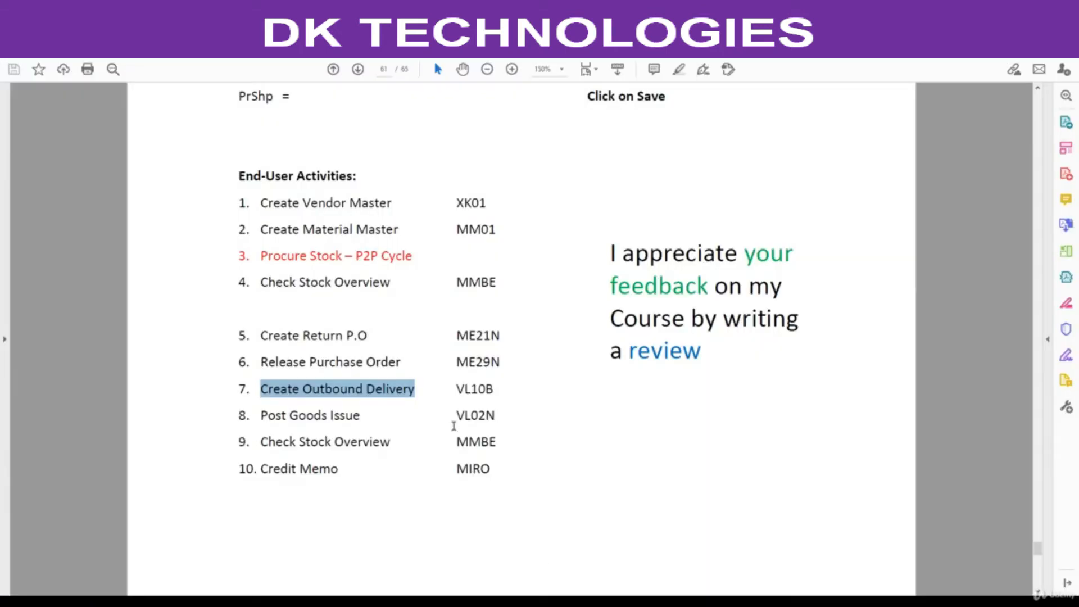
drag(455, 388, 499, 388)
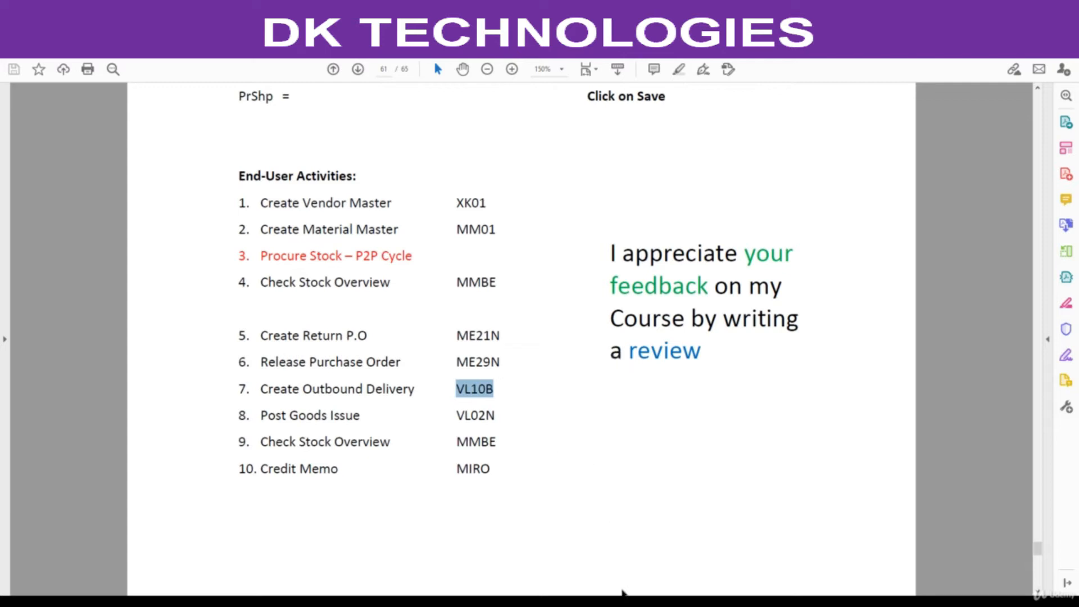
click(793, 559)
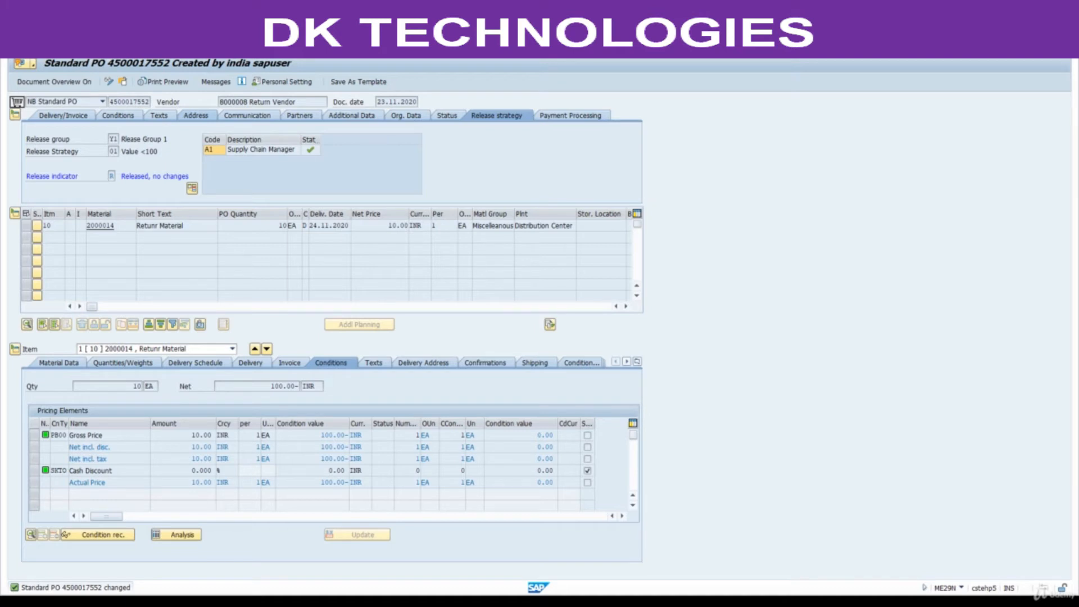
key(Return)
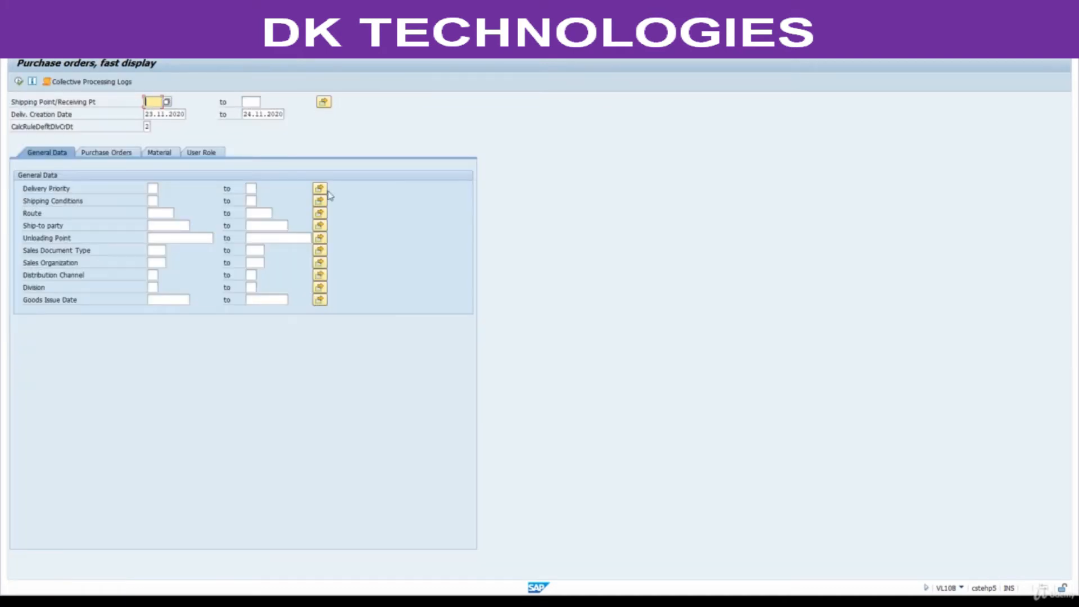
- Copy the return PO number from cell D18 in Excel and enter it as the Purchasing Document in SAP's VL10B selection
click(666, 601)
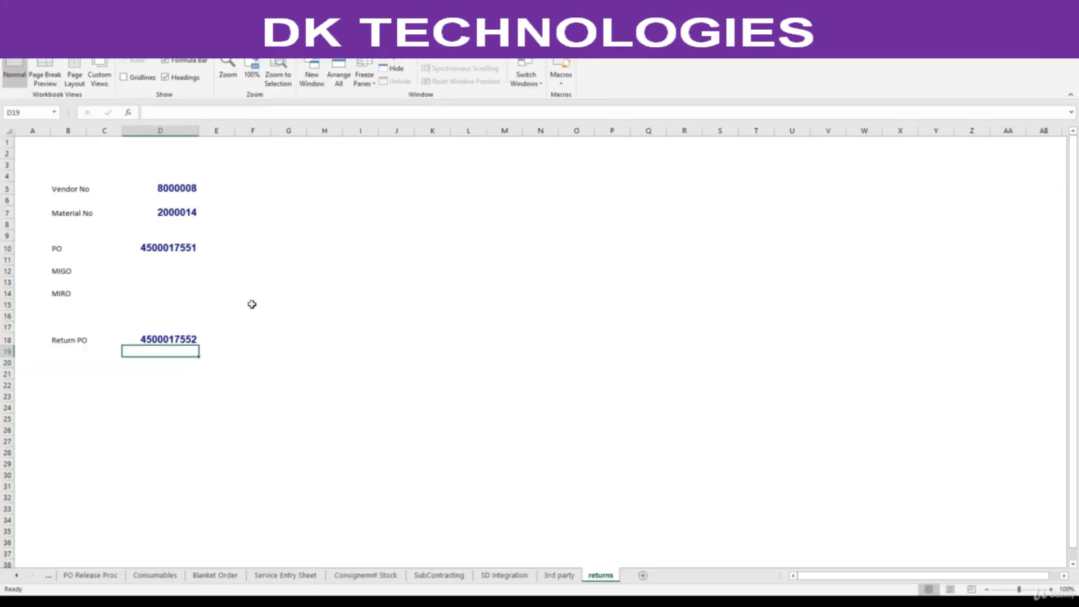
click(166, 338)
key(ctrl+c)
key(alt+Tab)
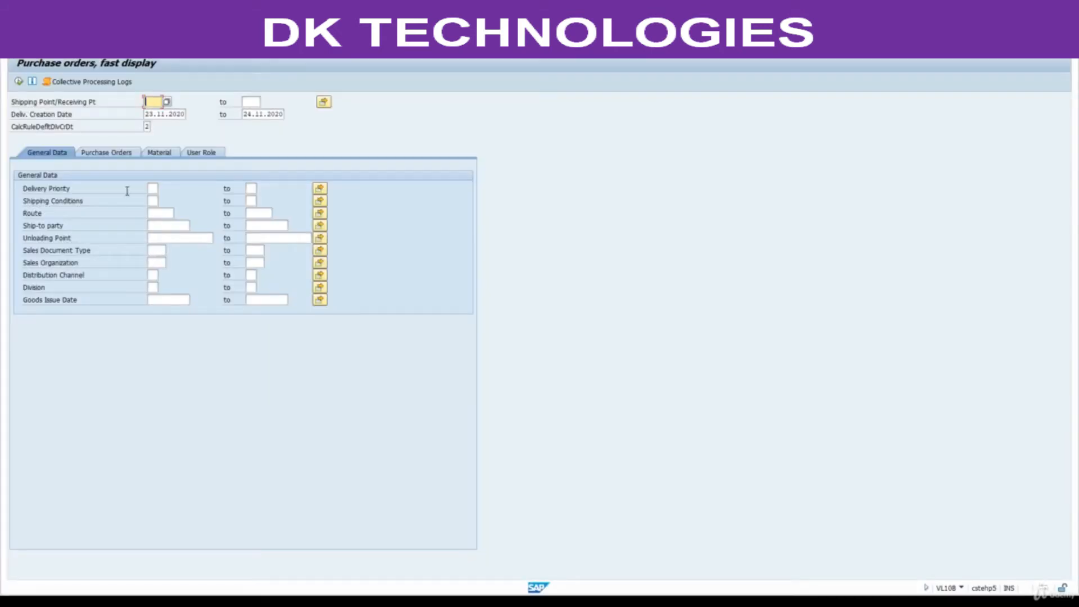
click(111, 155)
click(157, 189)
key(ctrl+v)
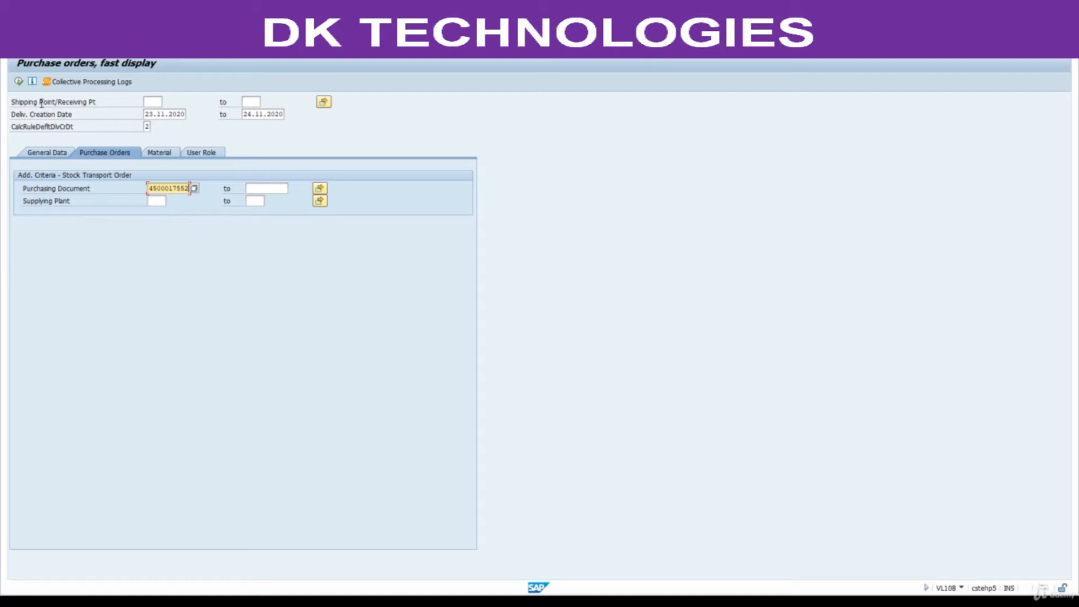
- Run the selection and create the outbound delivery for the listed return purchase order in the background
click(19, 82)
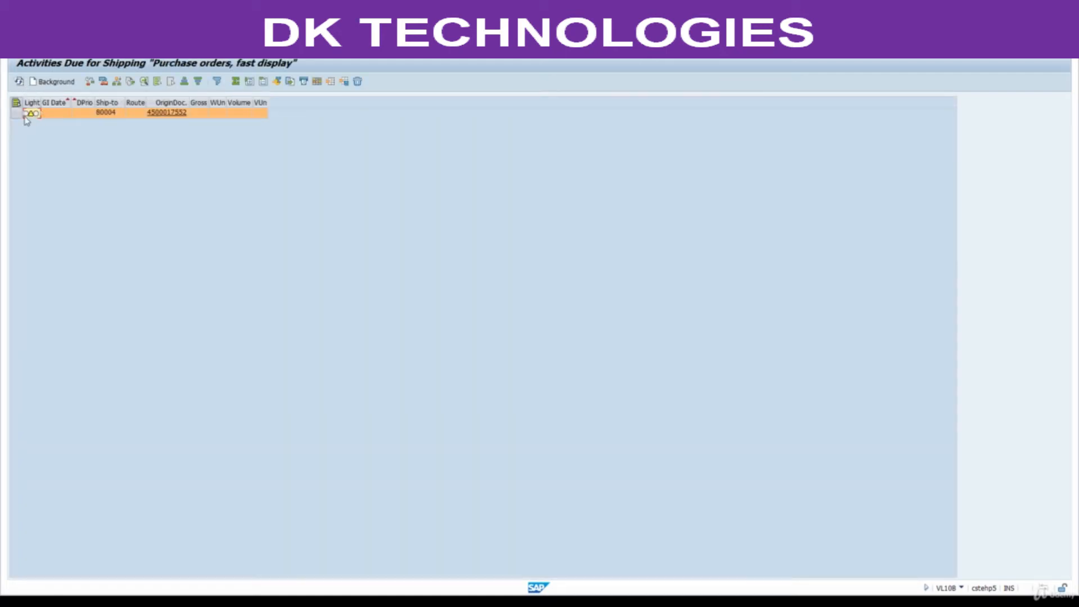
click(17, 113)
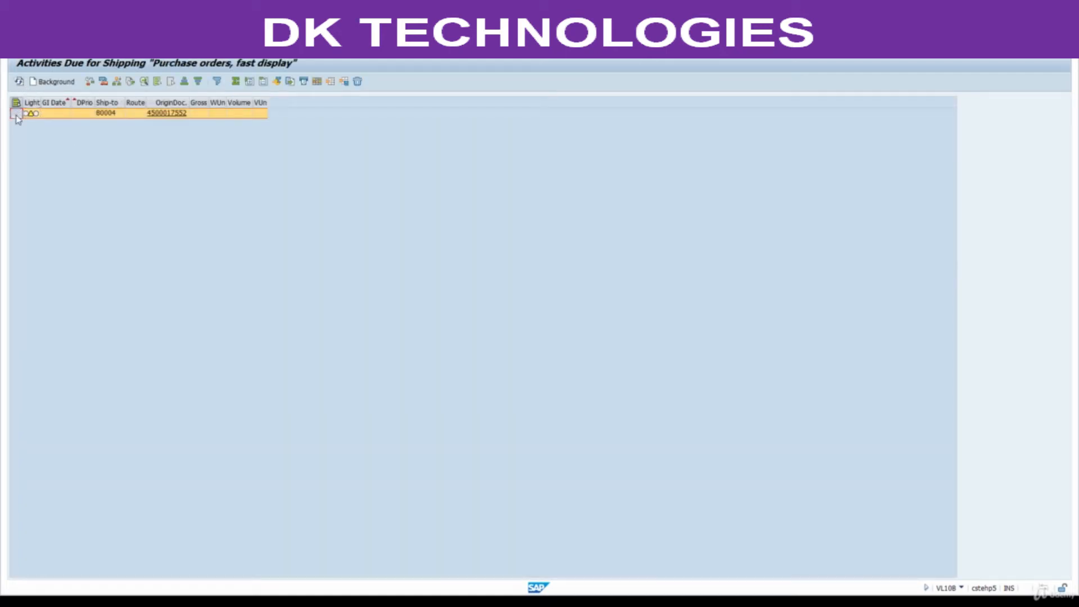
click(55, 83)
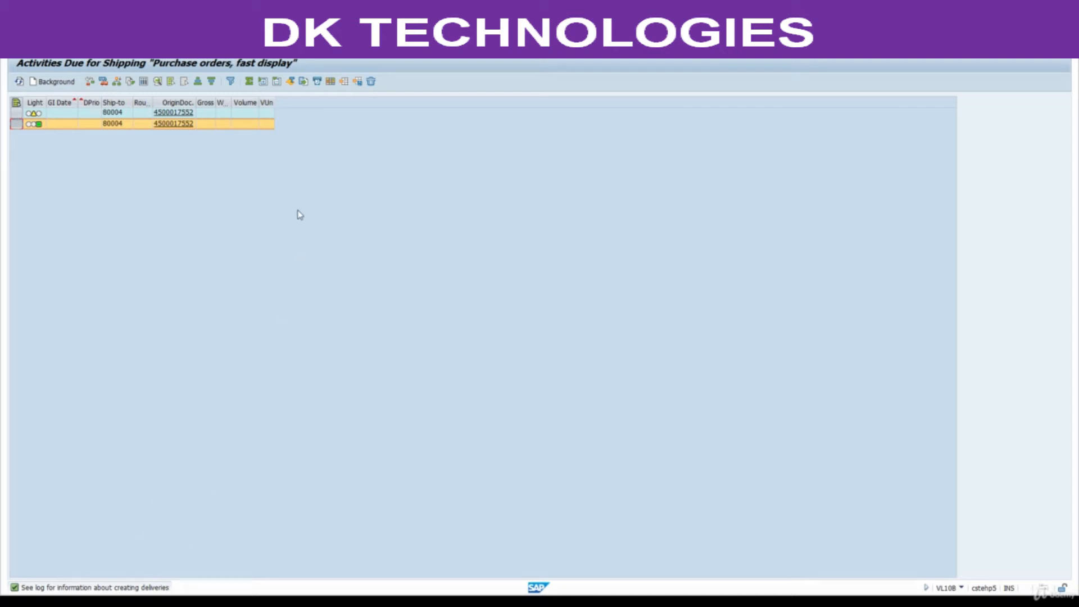
- Search the layout's column set for "document", and add all available columns to the displayed columns of the list
click(330, 81)
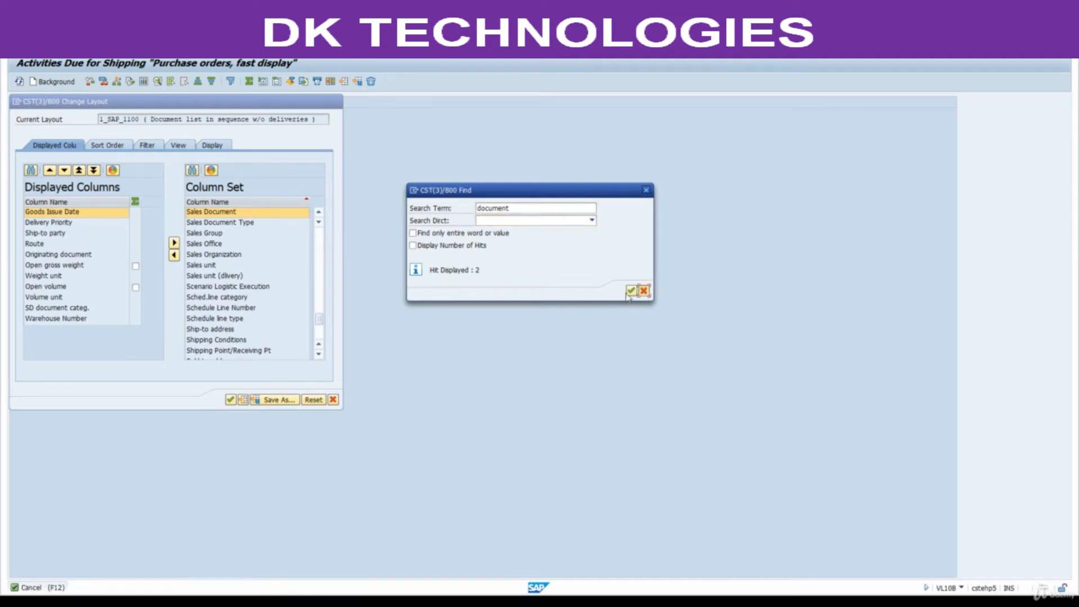
click(630, 291)
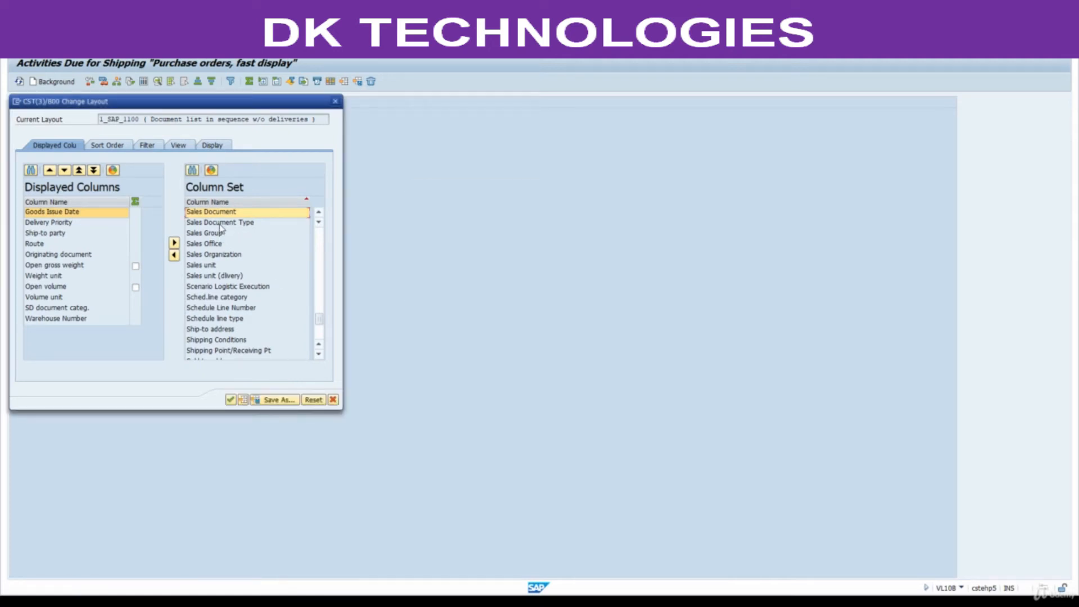
key(ctrl+a)
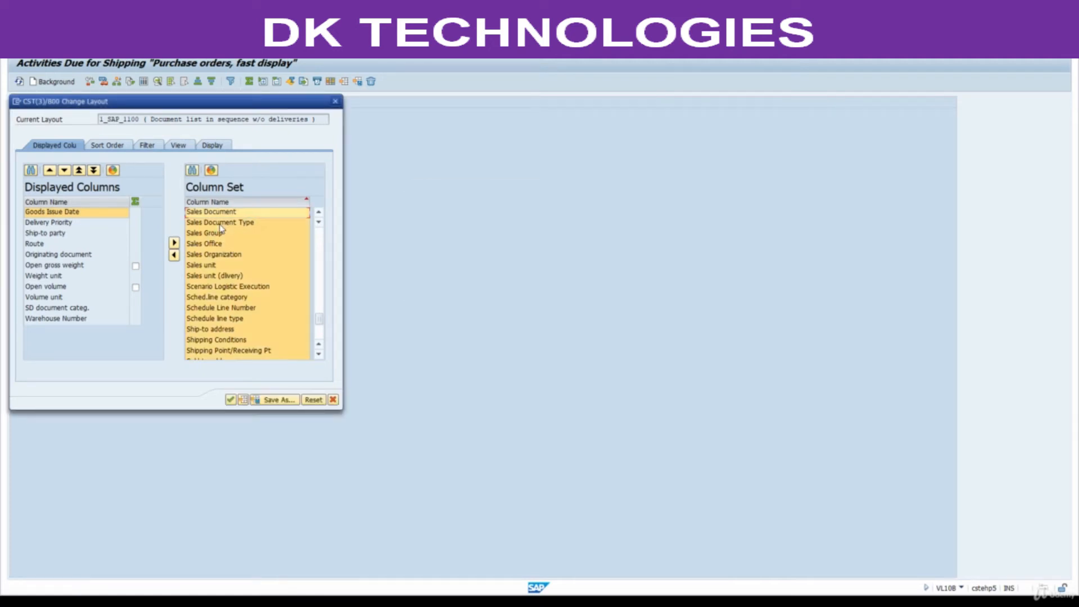
click(175, 255)
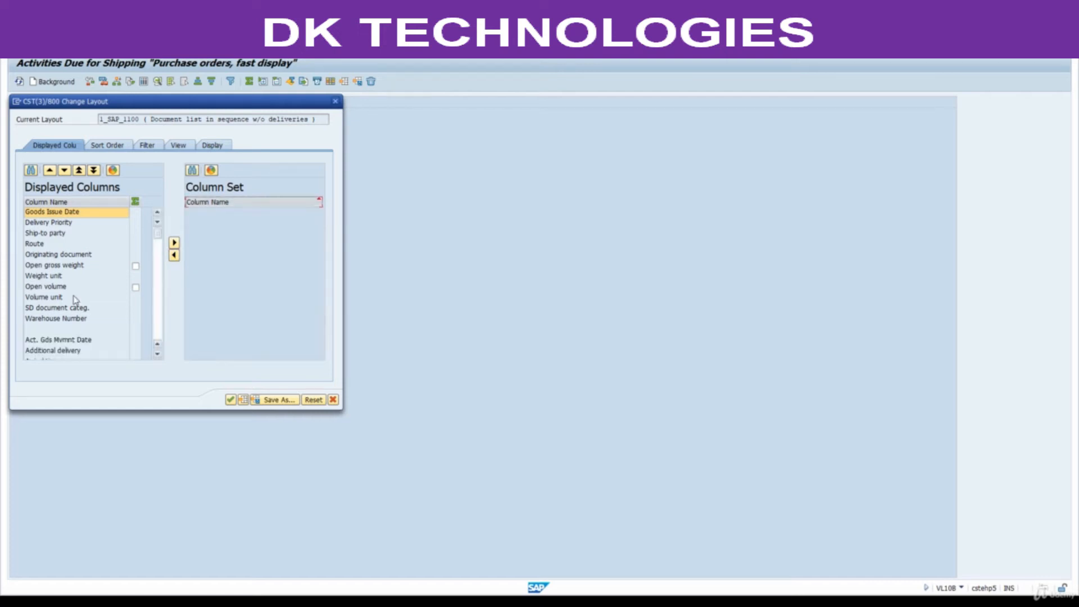
click(230, 400)
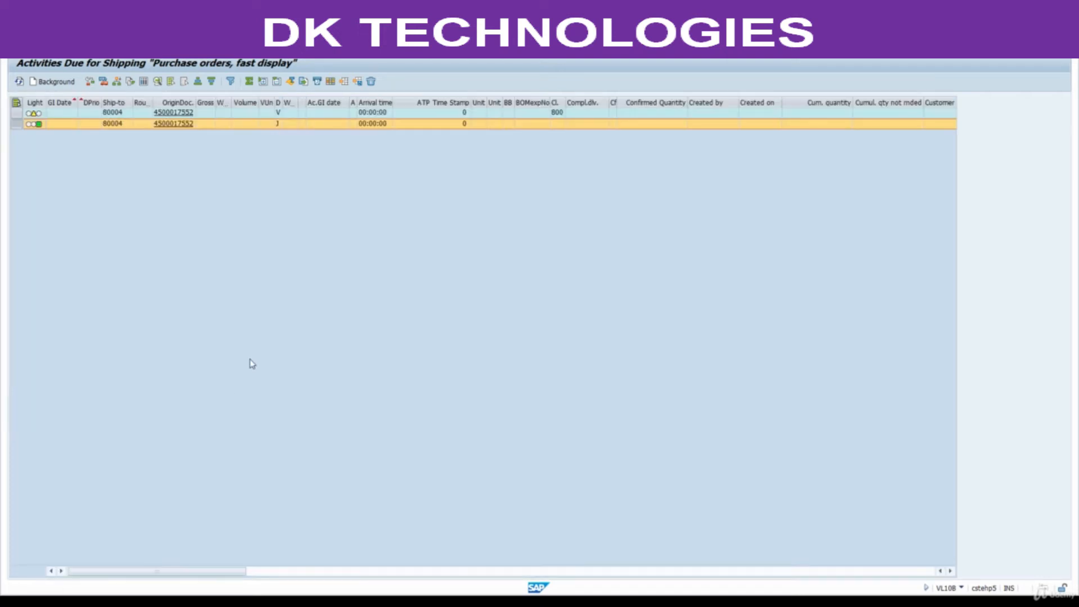
- Look through the shipping list's columns for the Document entry, display the outbound delivery it links to and return to the list
click(296, 114)
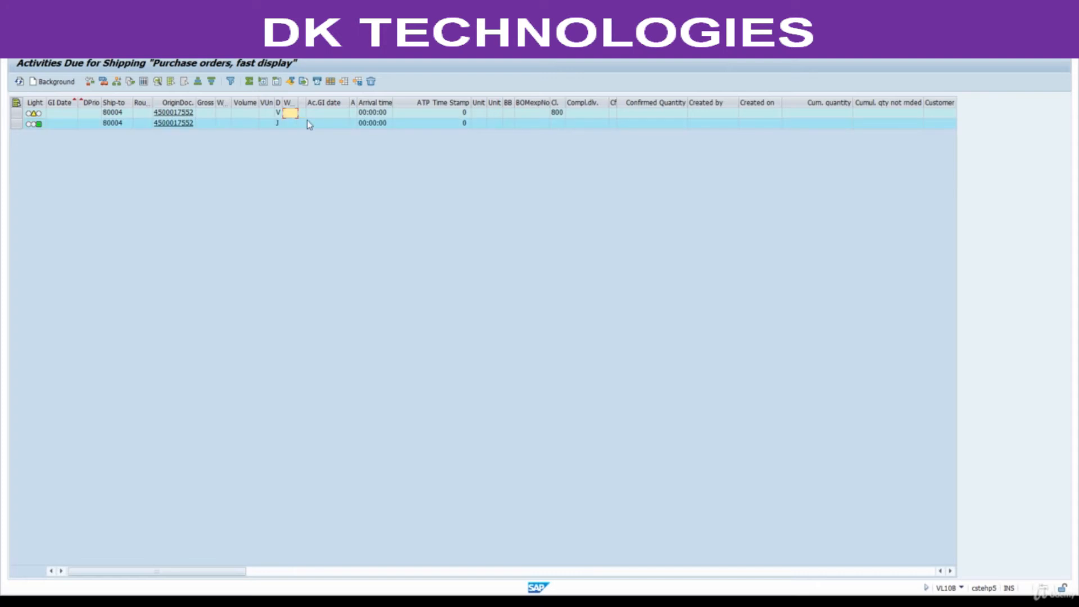
key(Right)
key(Right)
key(Right)
key(Right)
key(Right)
key(Right)
key(Right)
key(Right)
key(Right)
key(Right)
key(Right)
key(Right)
key(Right)
key(Right)
key(Right)
key(Right)
key(Right)
key(Right)
key(Right)
key(Right)
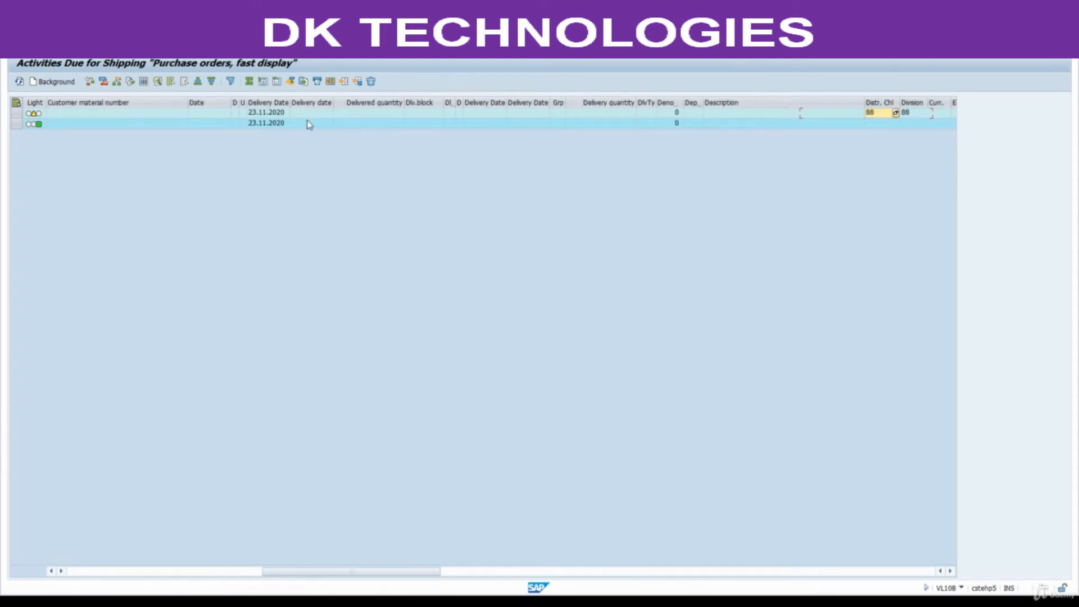
key(Right)
key(Right)
key(Right)
key(Right)
key(Right)
key(Right)
key(Right)
key(Right)
key(Right)
key(Right)
key(Right)
key(Right)
key(Right)
key(Right)
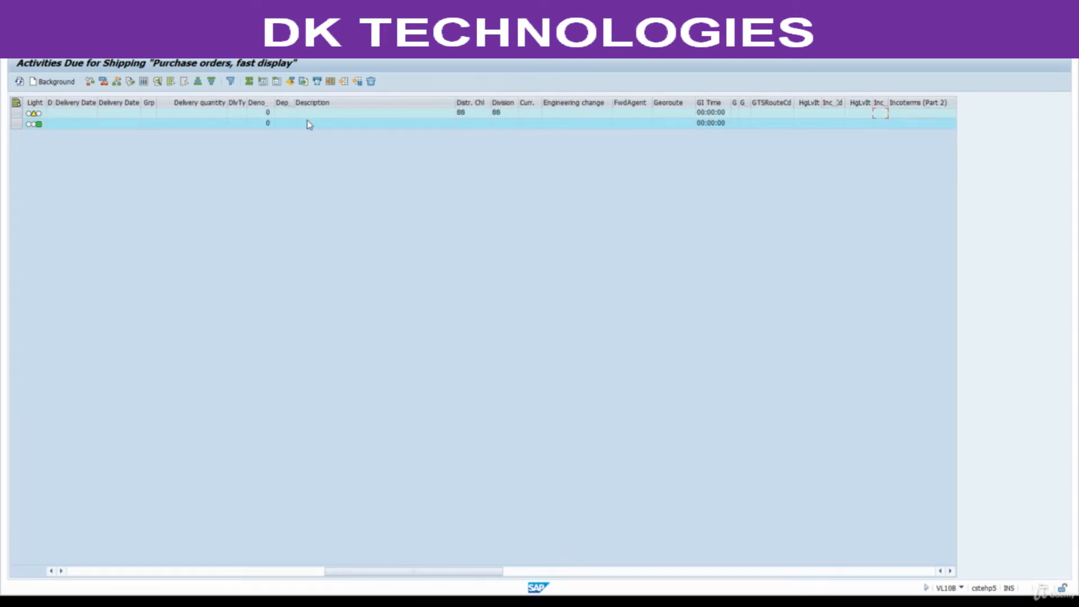
key(Right)
key(Right)
key(Right)
key(Right)
key(Right)
key(Right)
key(Right)
key(Right)
key(Right)
key(Right)
key(Right)
key(Right)
key(Right)
key(Right)
key(Right)
key(Right)
key(Right)
key(Right)
key(Right)
key(Right)
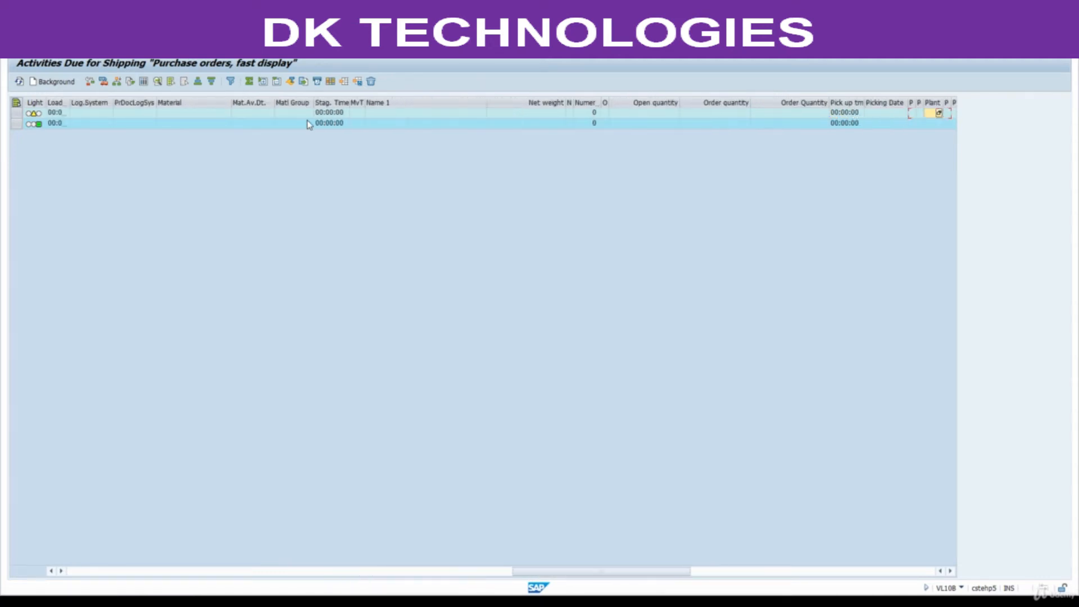
key(Right)
key(Right)
key(Right)
key(Right)
key(Right)
key(Right)
key(Right)
key(Right)
key(Right)
key(Right)
key(Right)
key(Right)
key(Right)
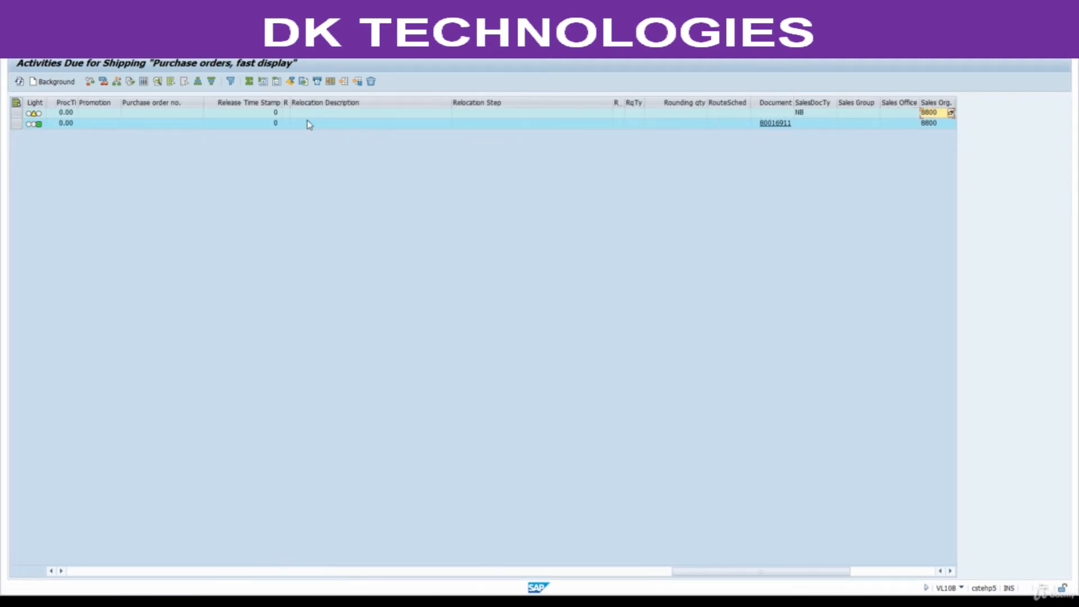
click(774, 126)
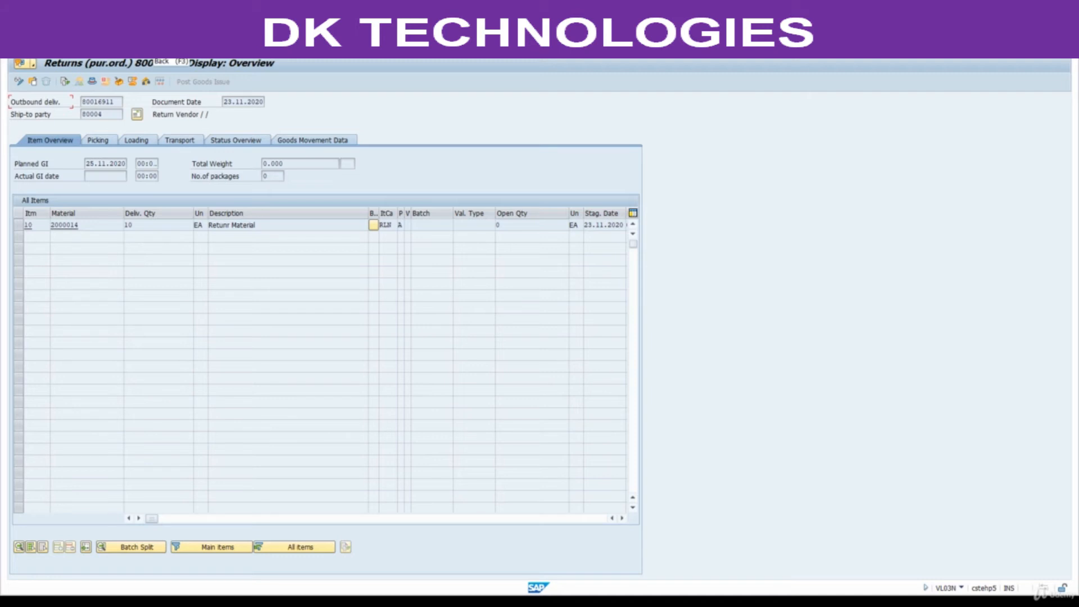
click(147, 48)
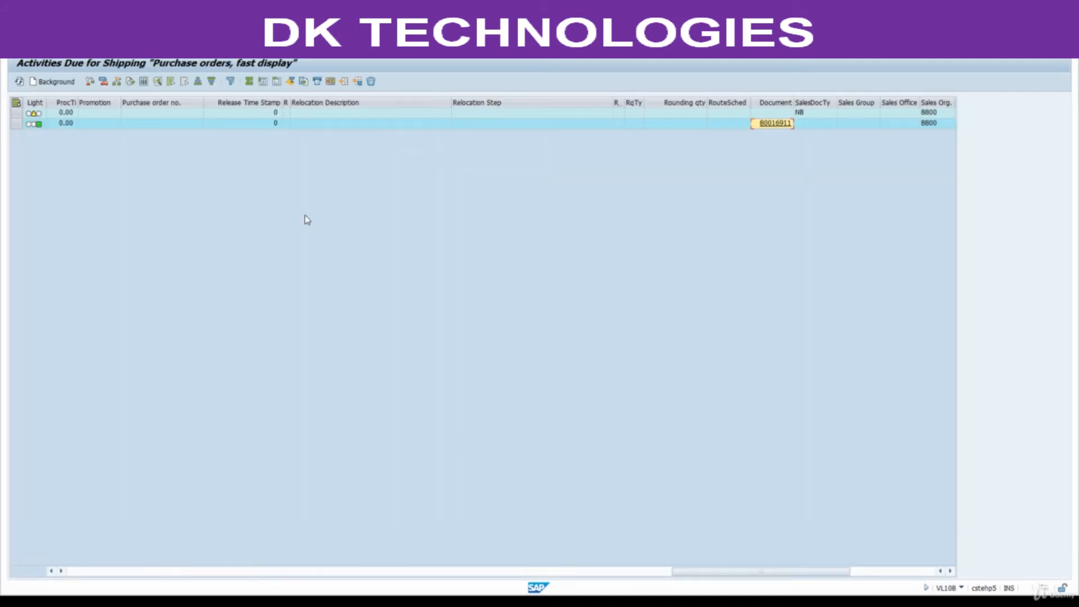
- Open the return purchase order from the list's originating document column and display the delivery from its purchase order history
drag(808, 573, 153, 571)
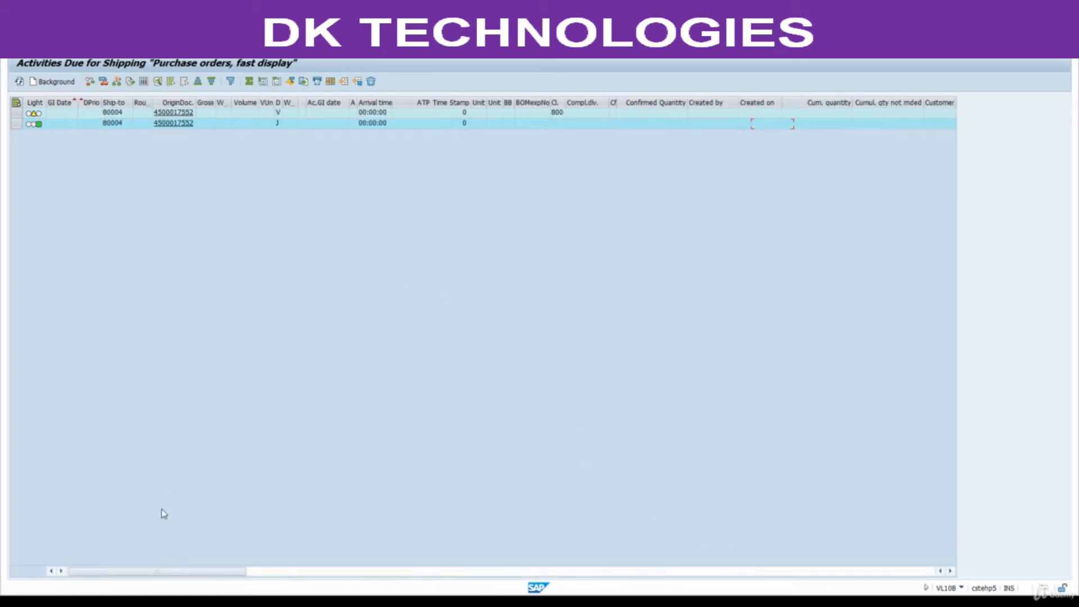
click(170, 126)
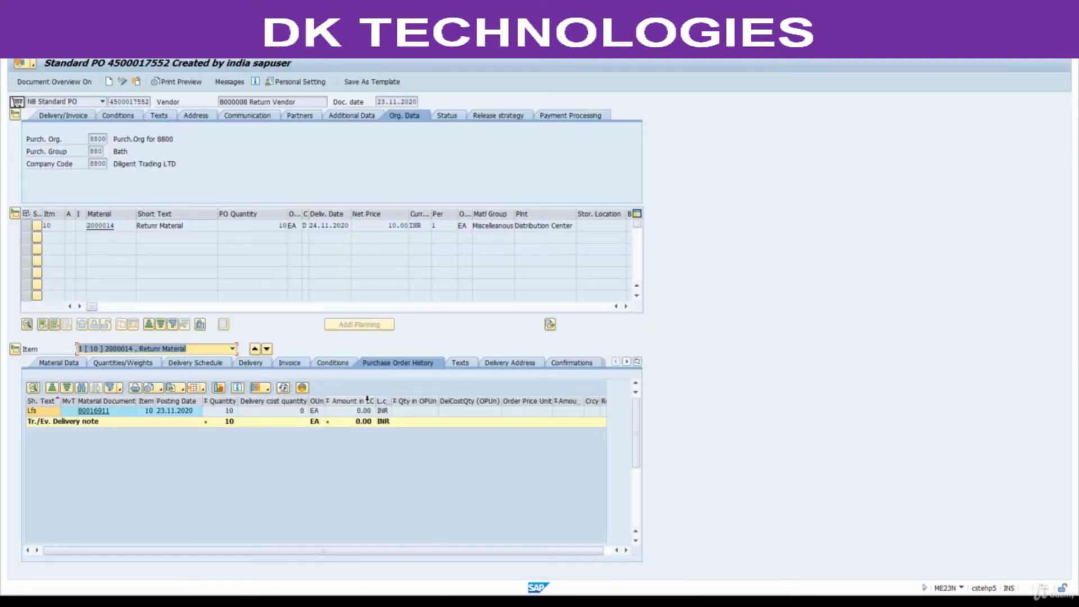
click(91, 412)
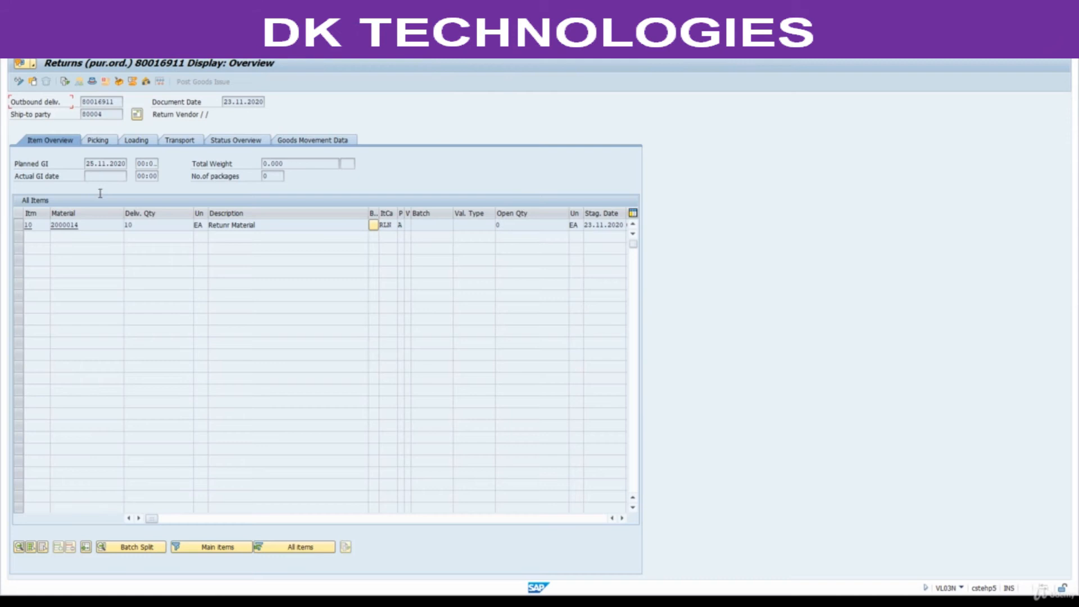
- Copy the outbound delivery number into cell D21 of the Excel returns sheet and label it OBD in cell B21
double_click(117, 104)
key(ctrl+c)
key(alt+Tab)
click(165, 373)
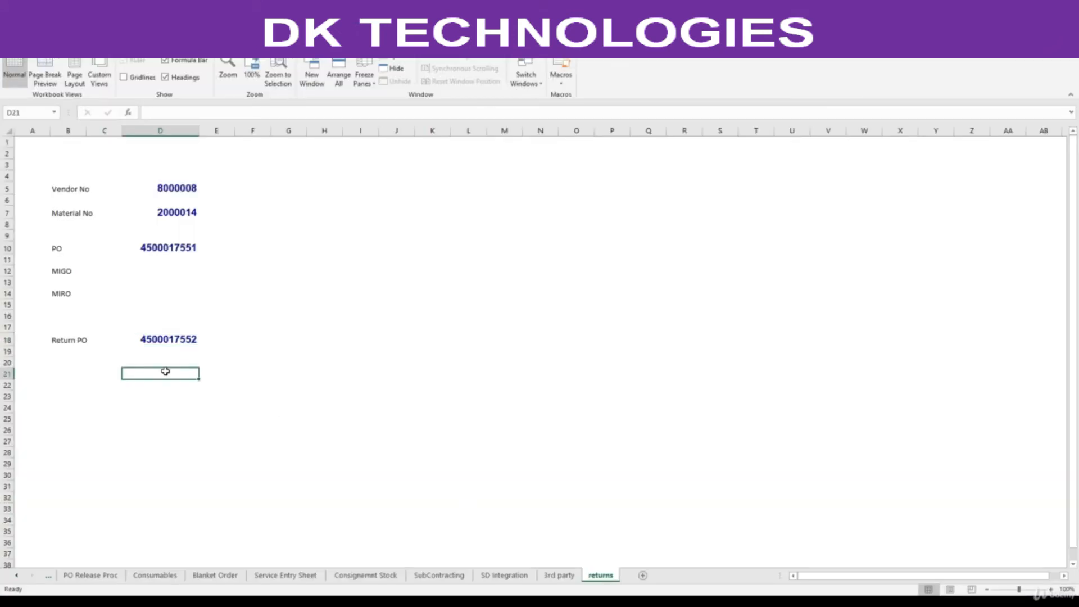
key(ctrl+v)
click(77, 376)
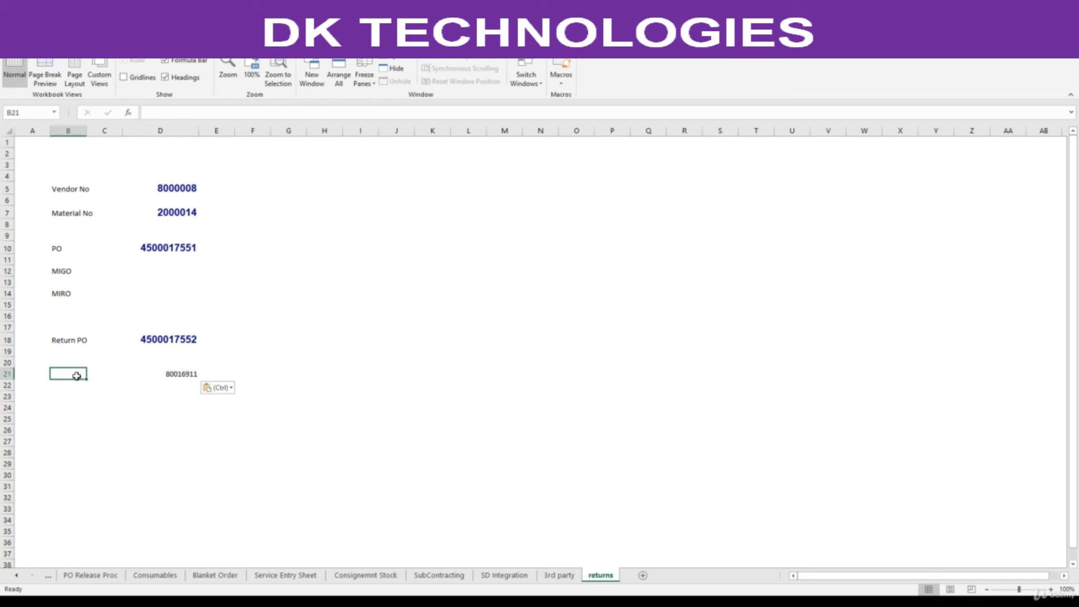
text(OBD)
key(Return)
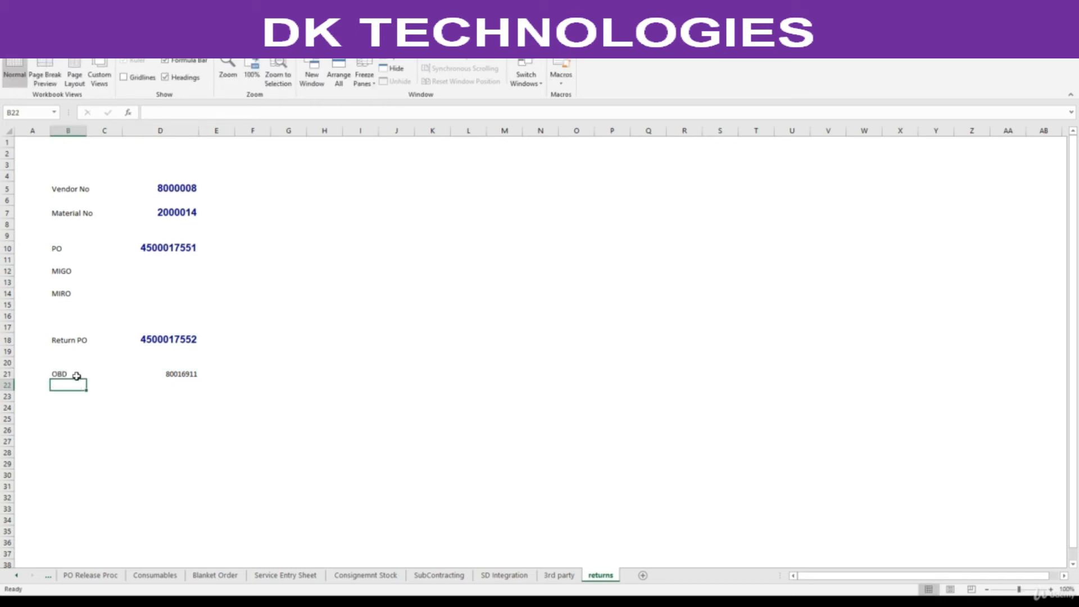
- Mark the Post Goods Issue transaction code VL02N in the PDF activity list
key(alt+Tab)
click(68, 47)
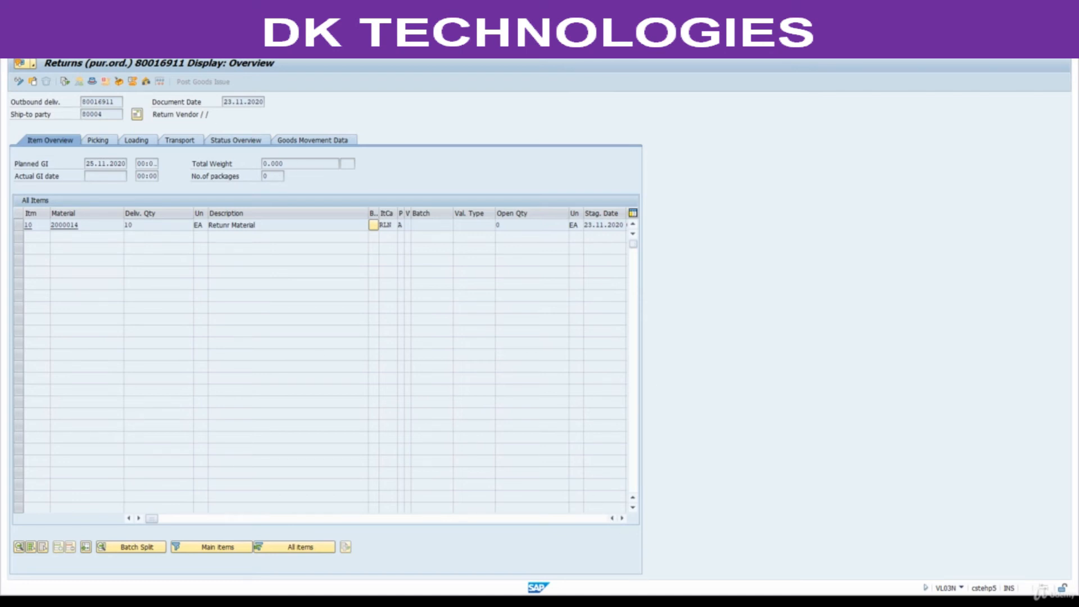
click(403, 602)
drag(453, 416, 510, 414)
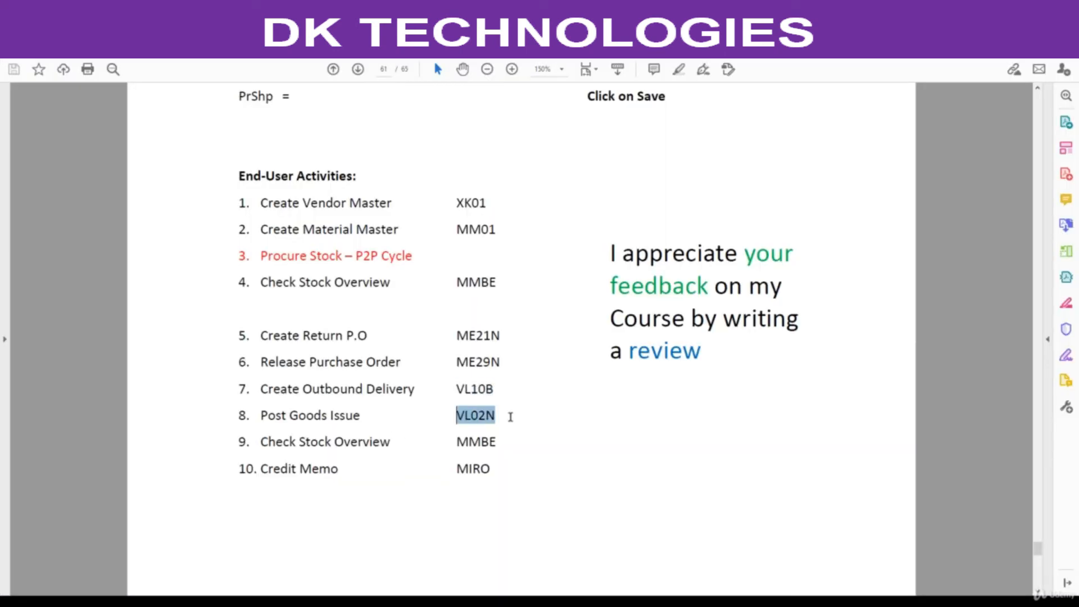
- Switch to the SAP stock overview session and refresh the return material's stock
mouse_move(637, 593)
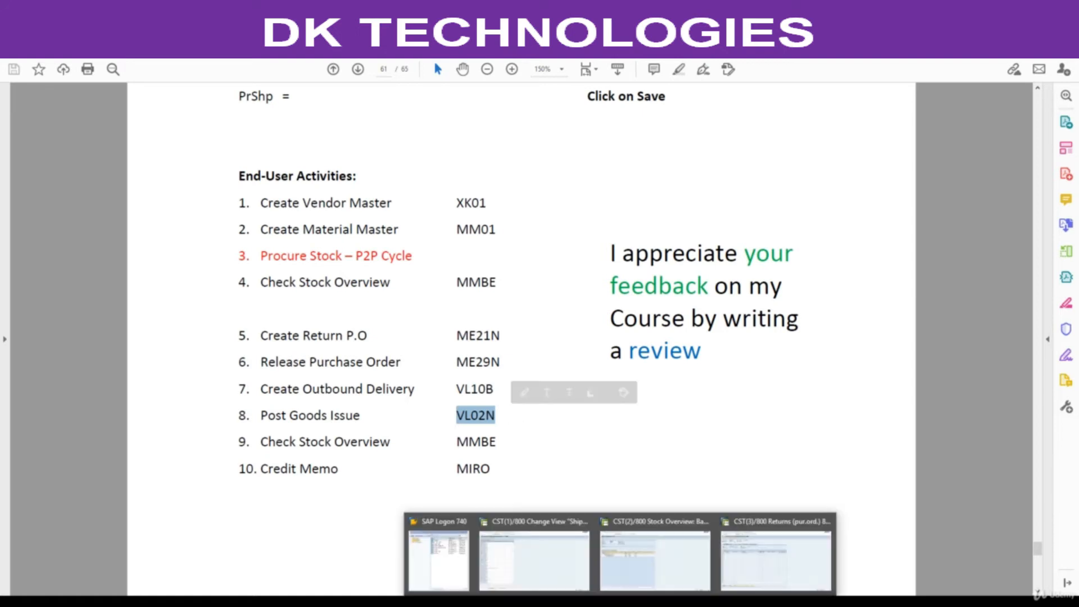
click(647, 551)
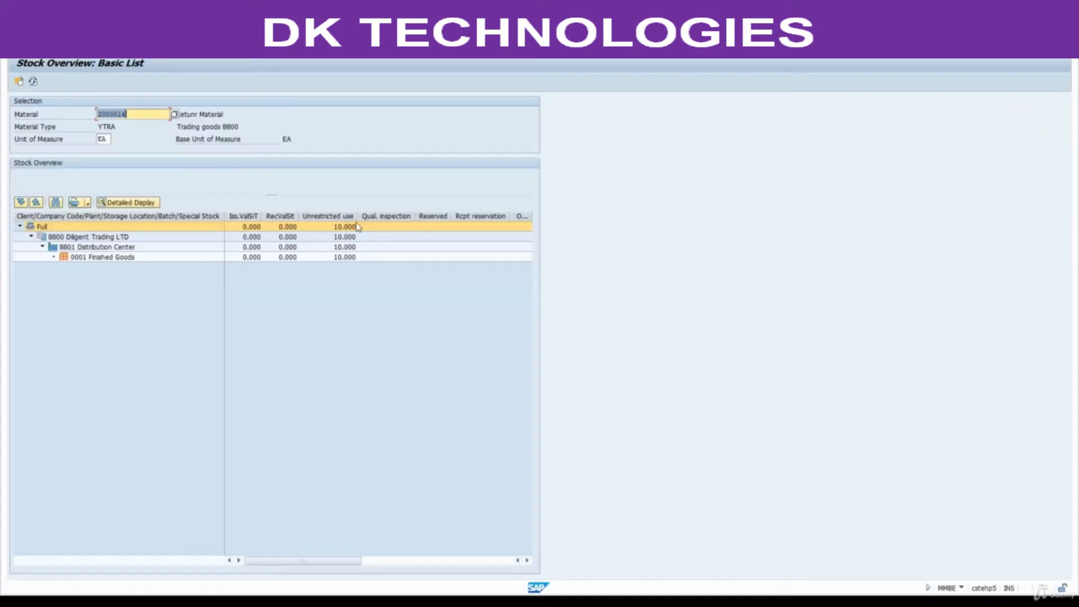
click(33, 82)
- Switch back to the SAP delivery session, start VL02N and open the outbound delivery for changes
mouse_move(620, 601)
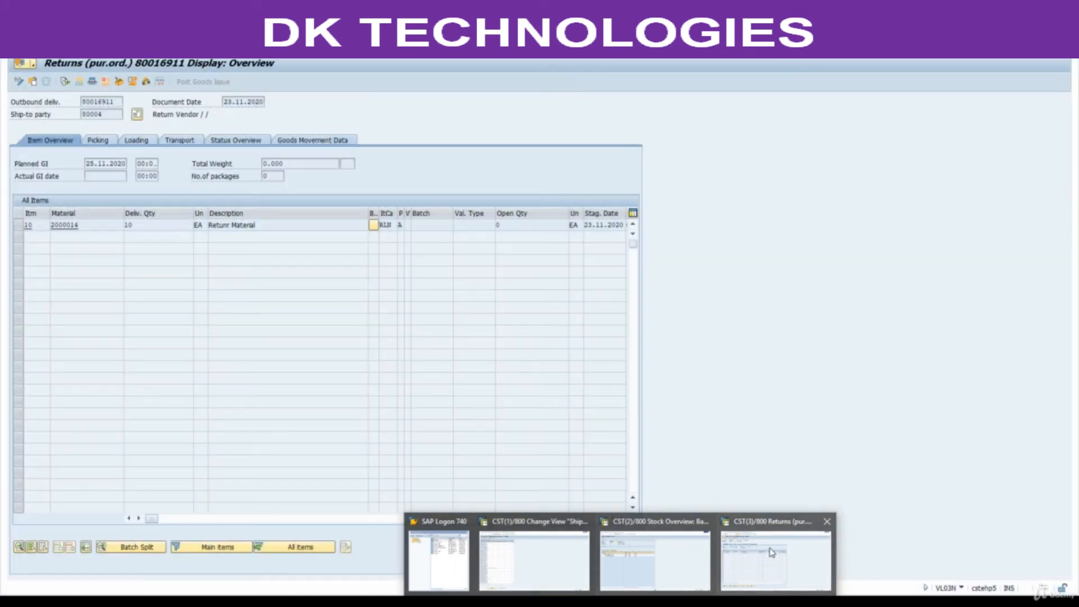
click(739, 542)
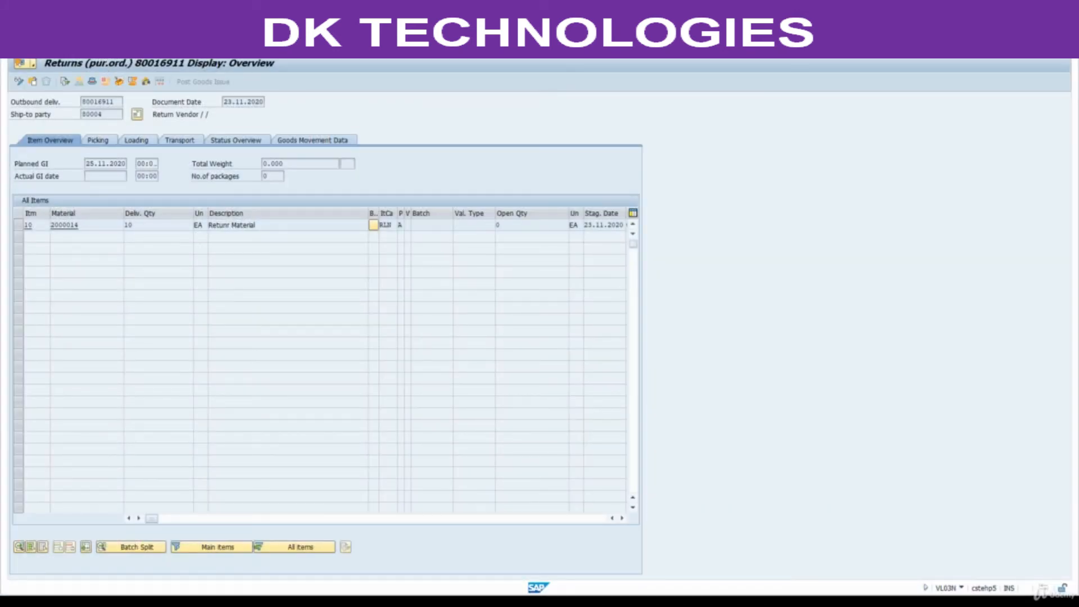
key(Return)
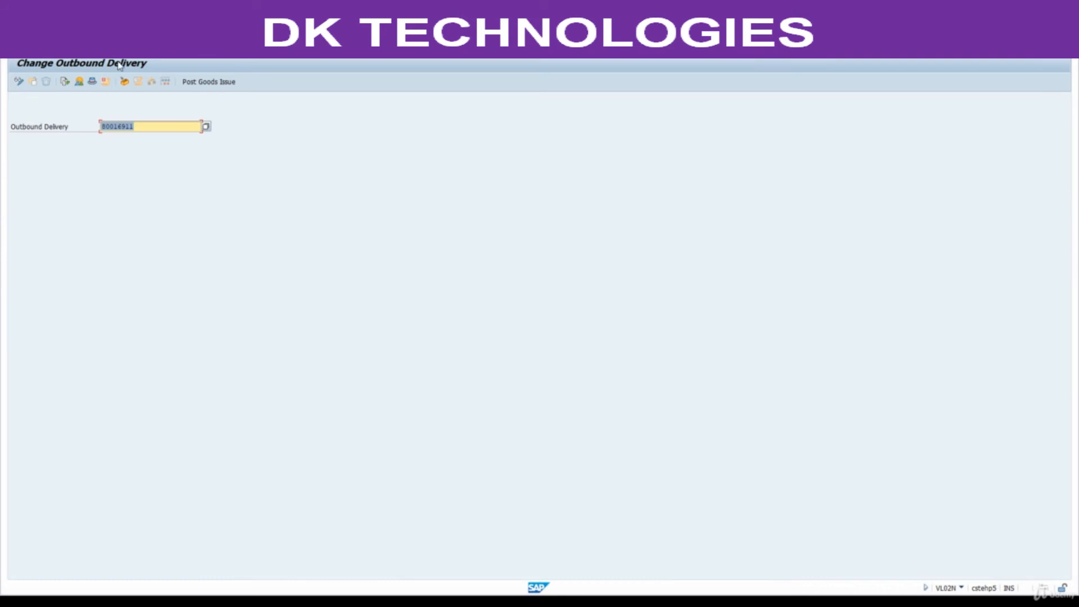
drag(149, 126, 64, 136)
key(Return)
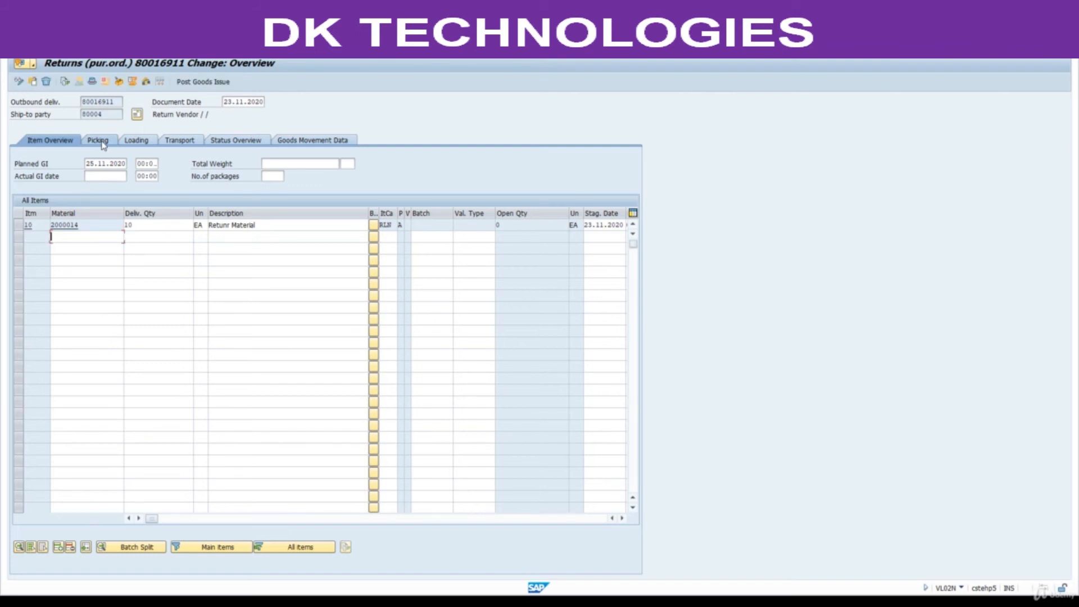
- Enter storage location 0001 and picked quantity 10 in the item's picking data and post the goods issue
click(103, 143)
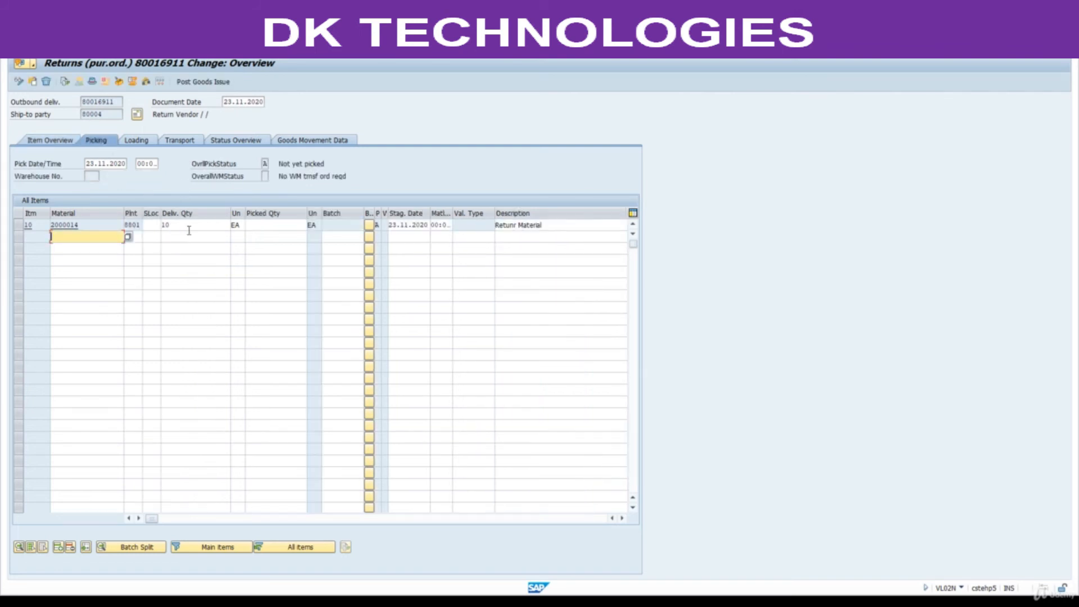
click(153, 225)
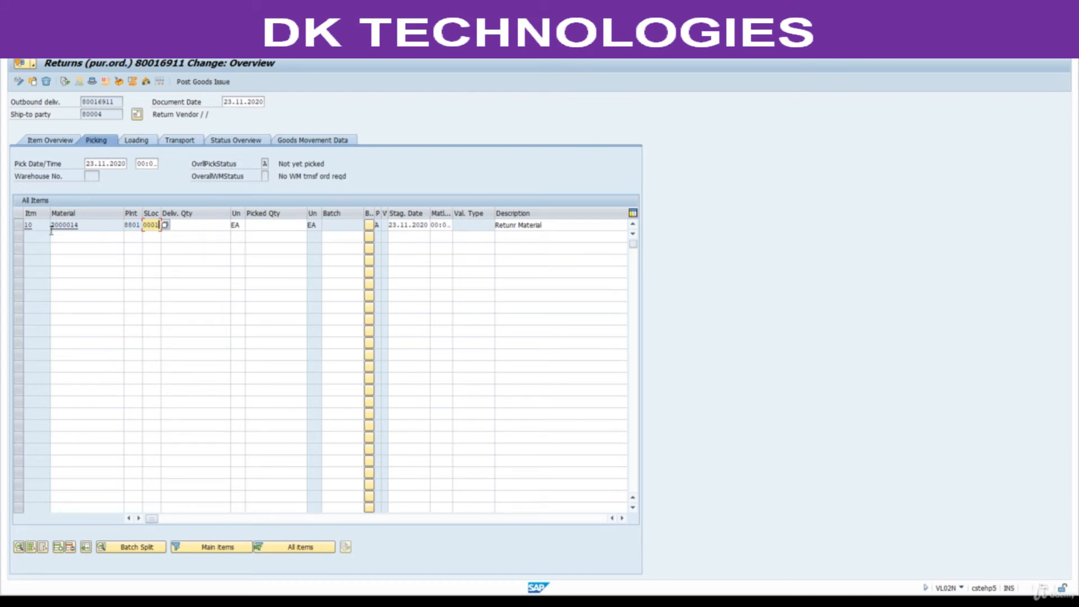
key(Tab)
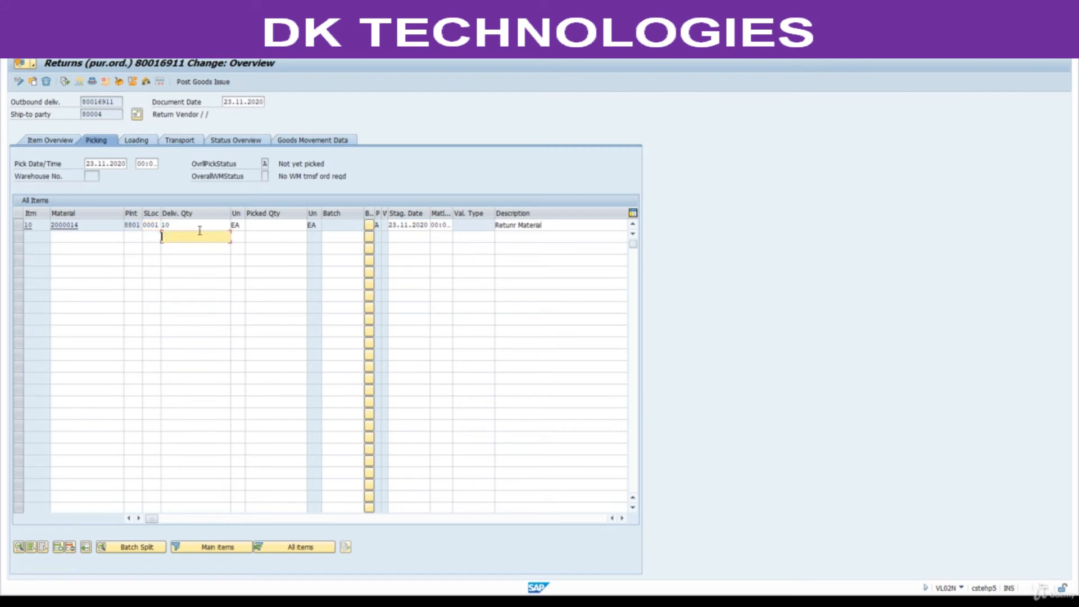
click(280, 224)
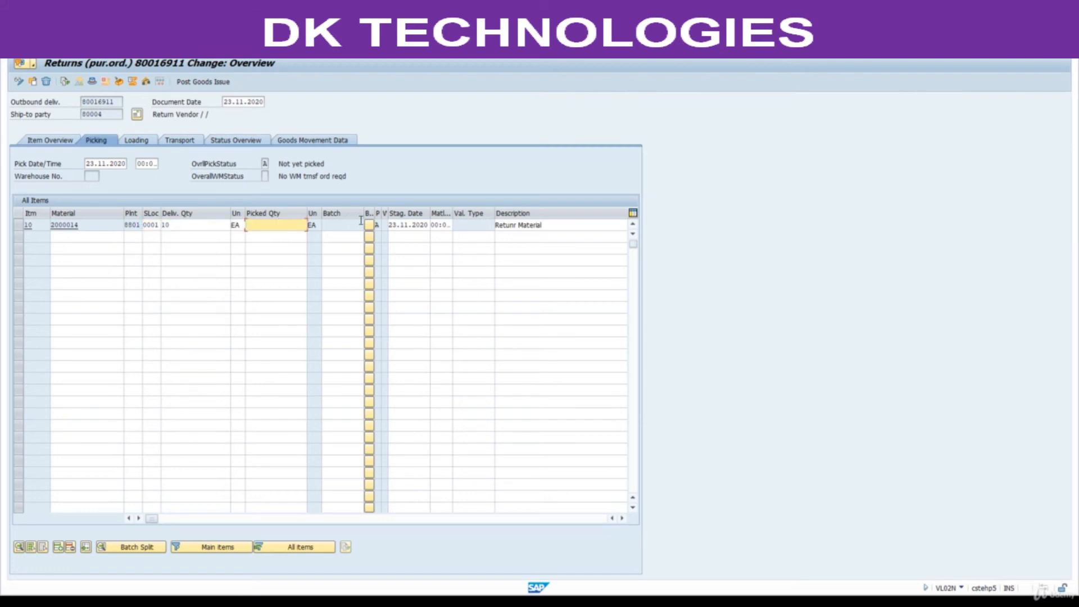
text(10)
key(Return)
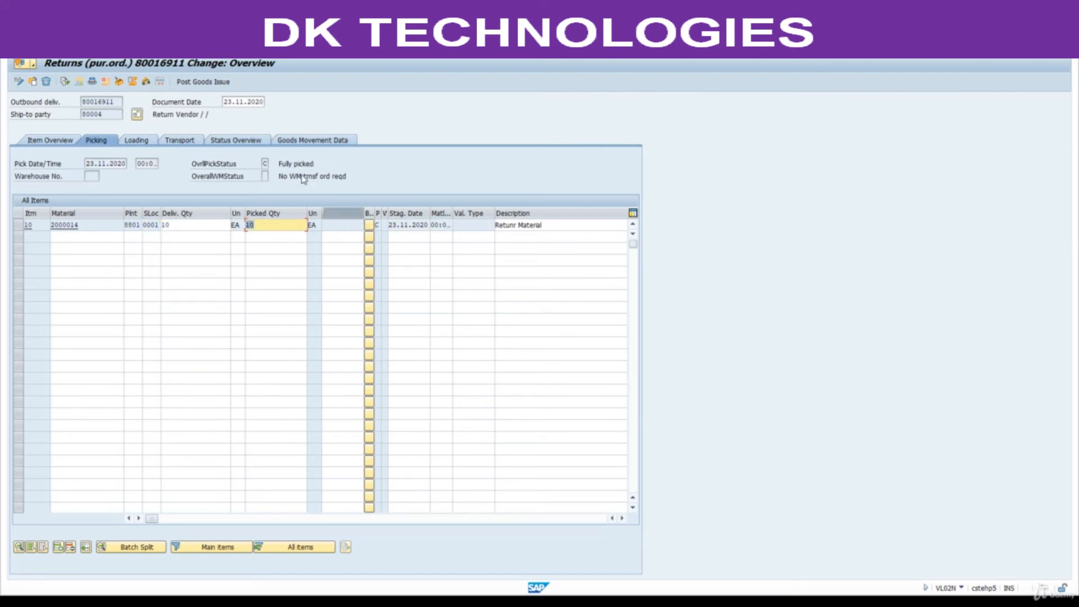
click(205, 83)
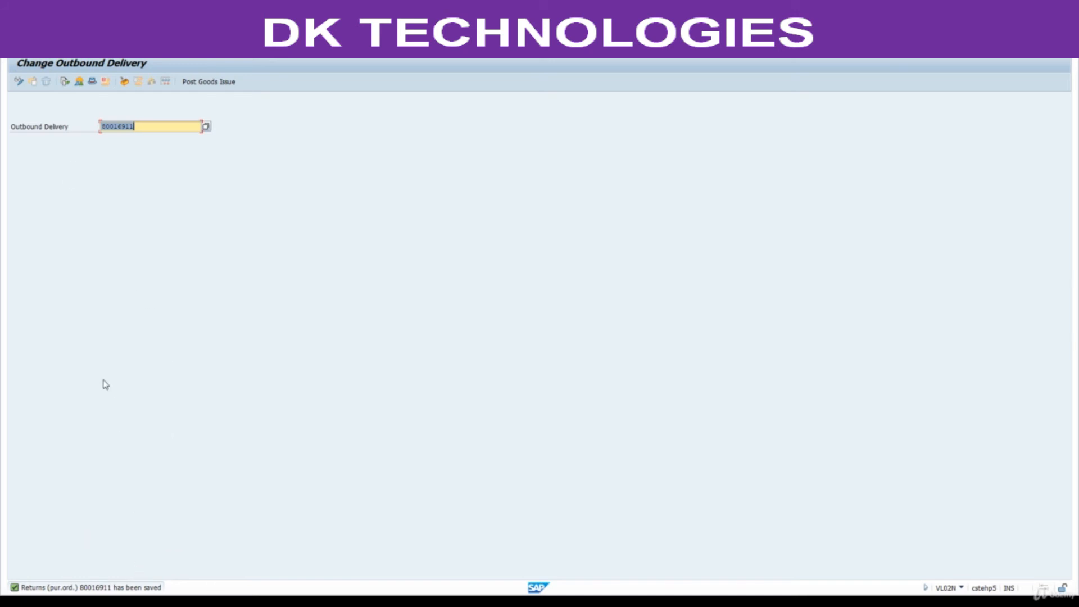
- Display the delivery's document flow and open the material document of its GR returns entry
click(65, 83)
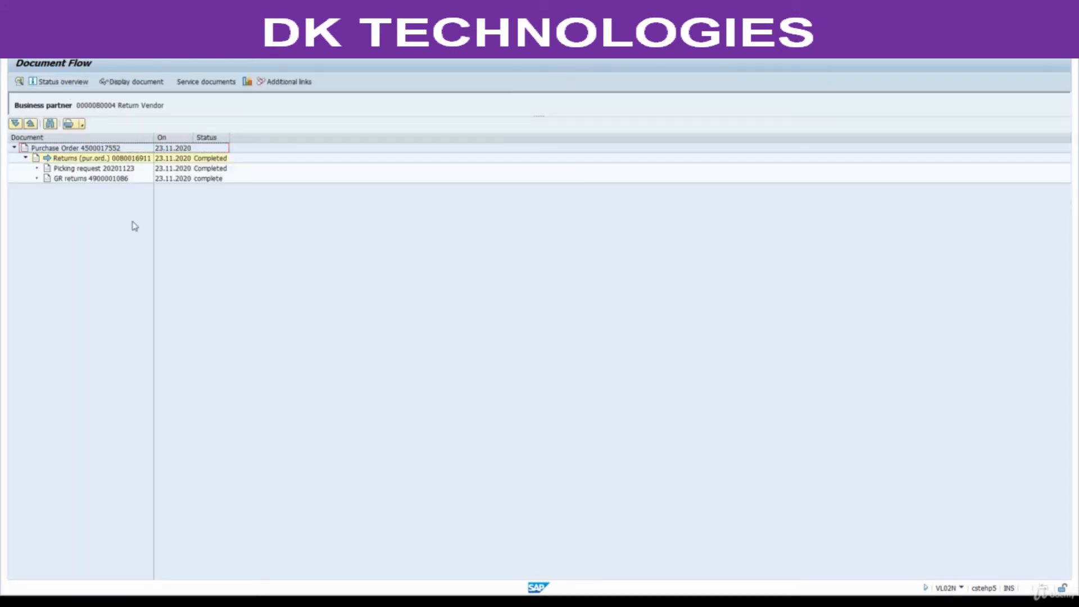
click(69, 149)
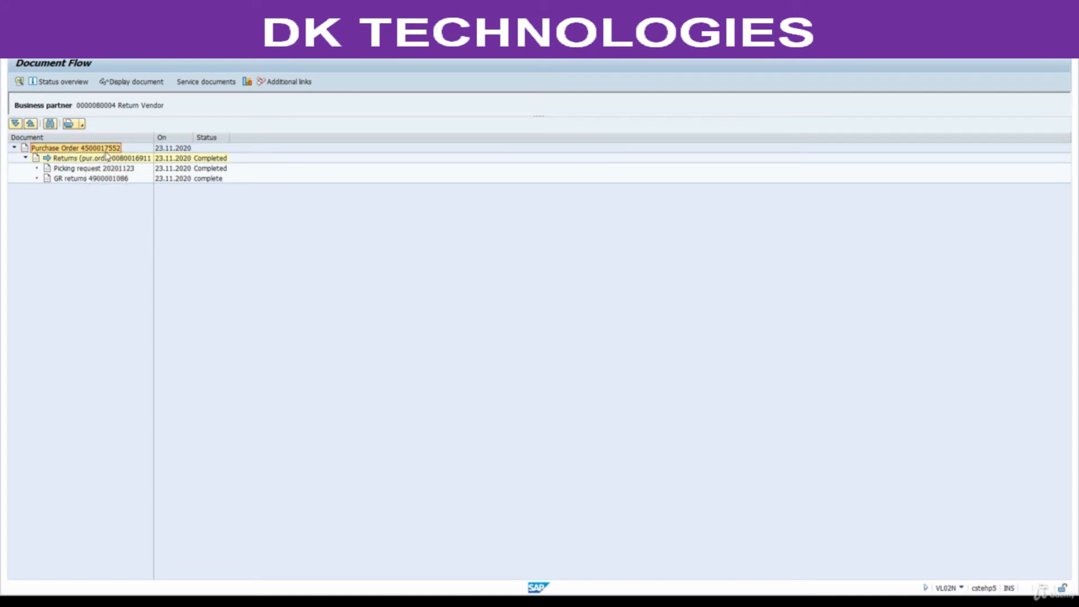
click(66, 169)
click(80, 180)
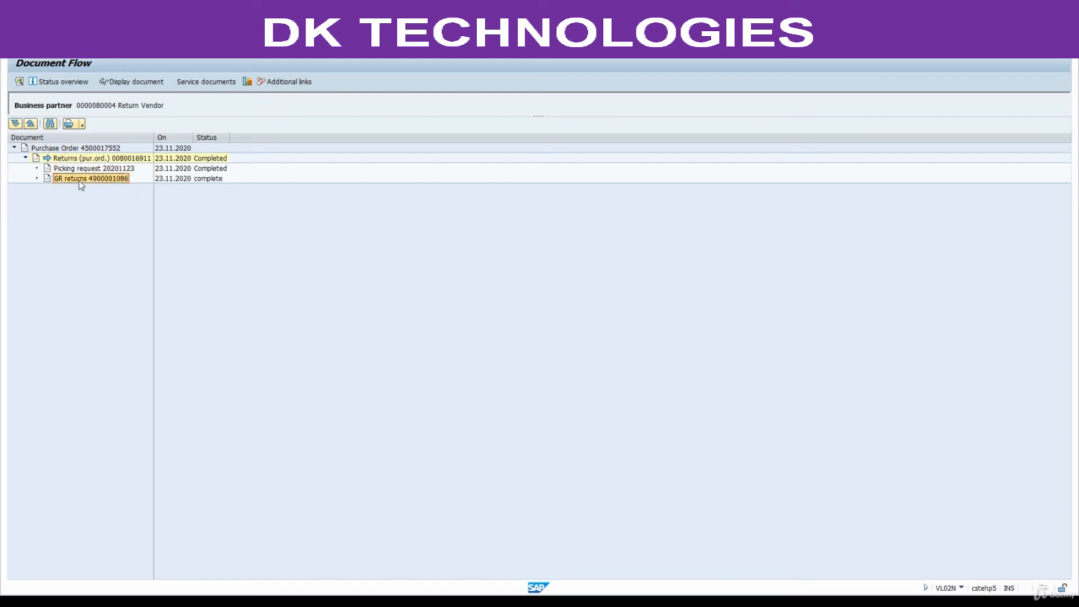
click(135, 82)
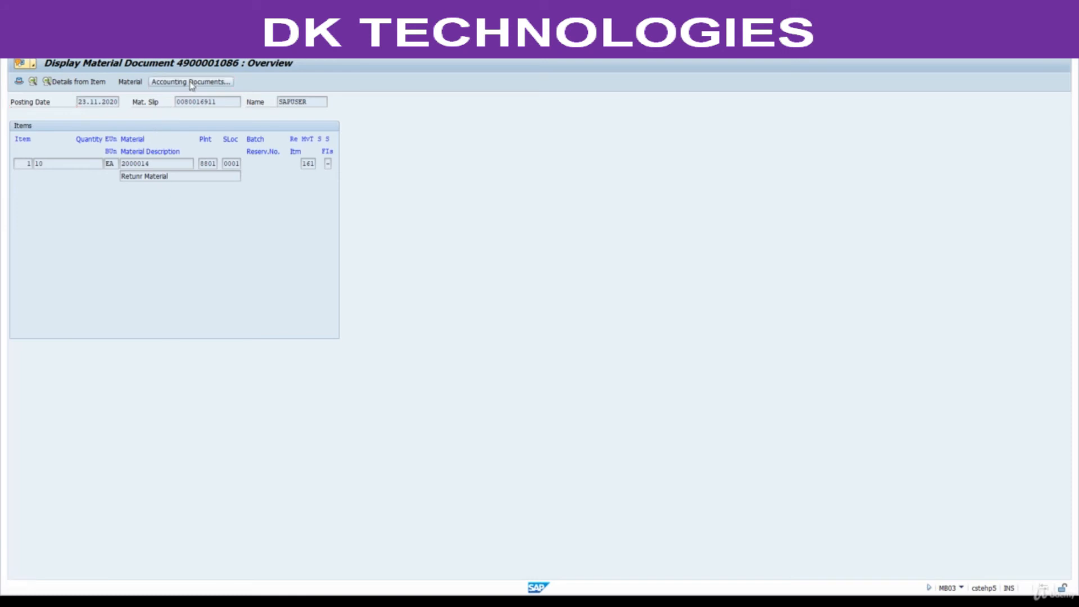
- Open the material document's accounting document and examine its Trading Goods and Goods Rcvd/Invoice line items
click(191, 82)
click(40, 149)
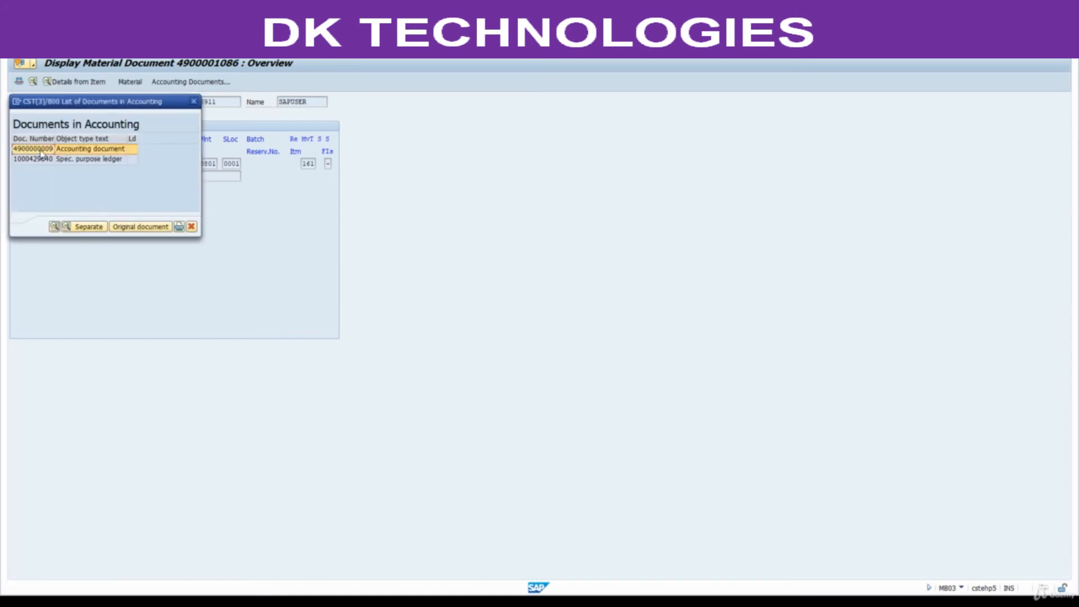
double_click(40, 149)
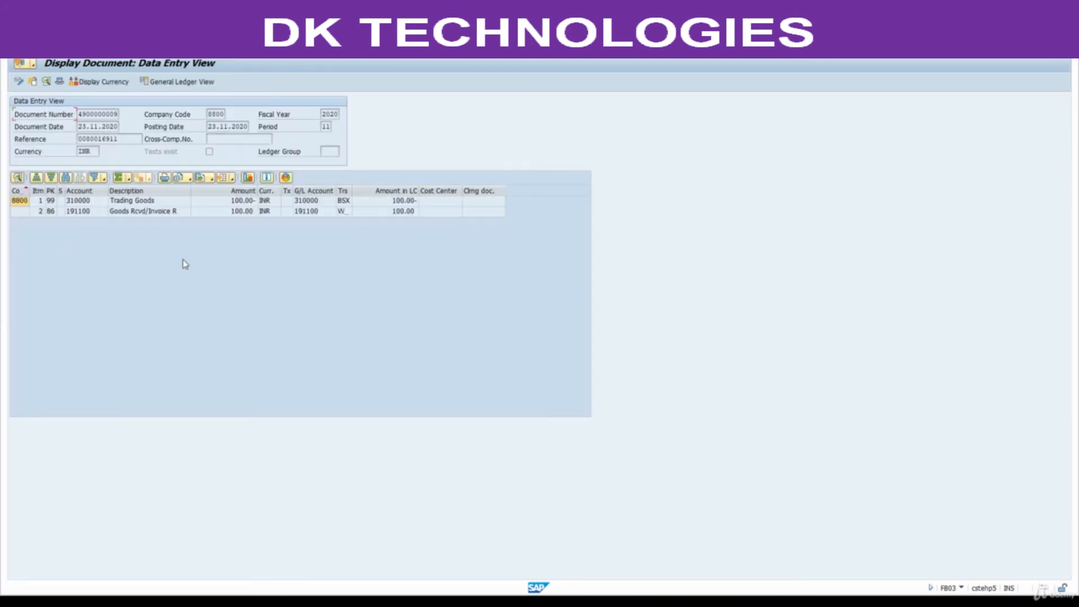
click(129, 216)
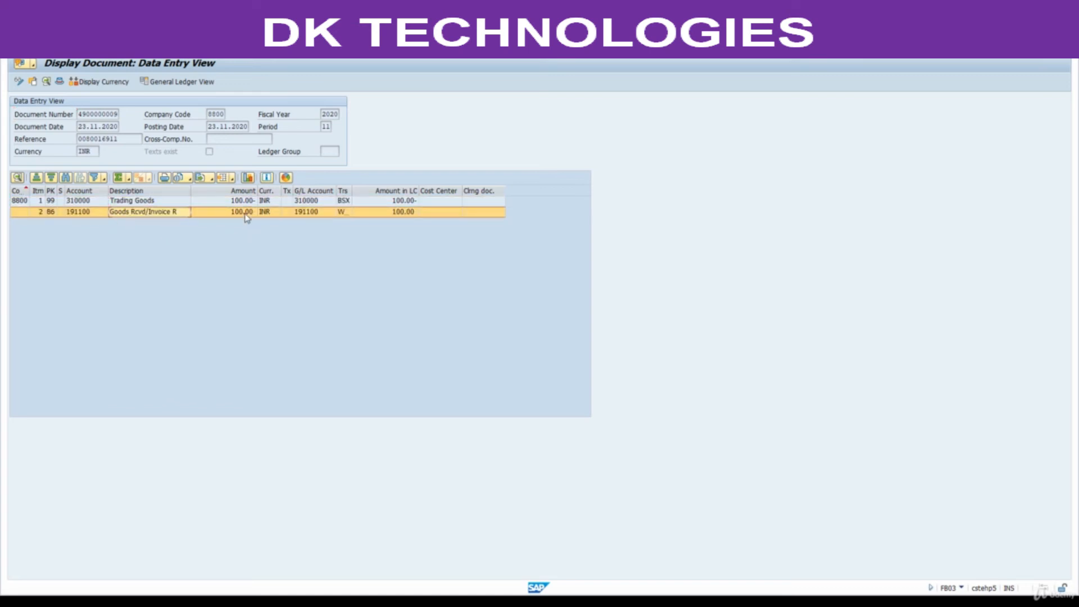
click(160, 202)
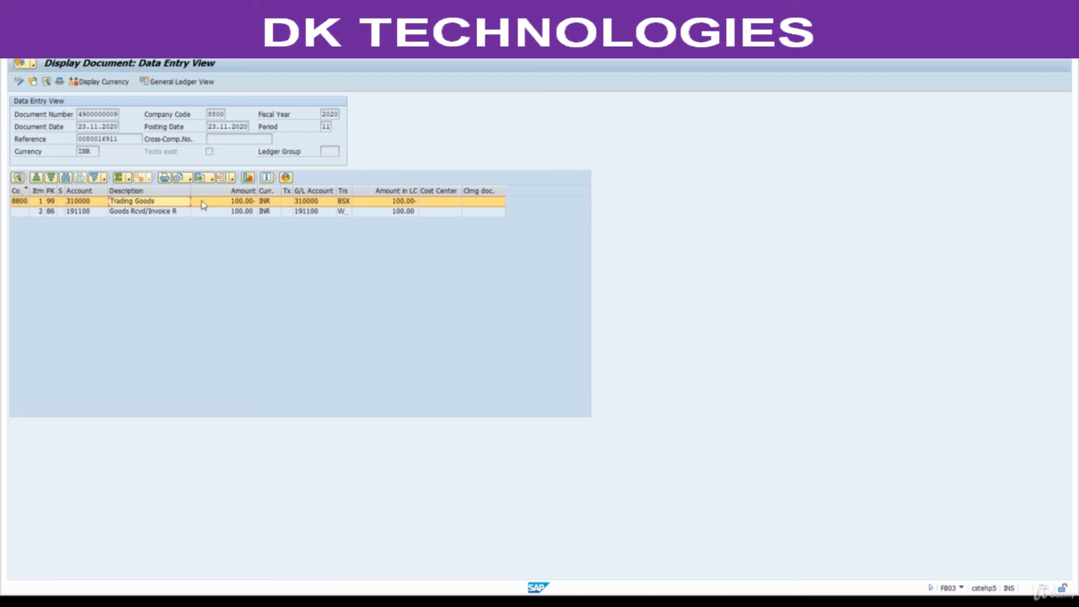
- Select the Goods Rcvd/Invoice line item, then switch to the stock overview session and refresh the stock of the return material
click(138, 214)
click(620, 601)
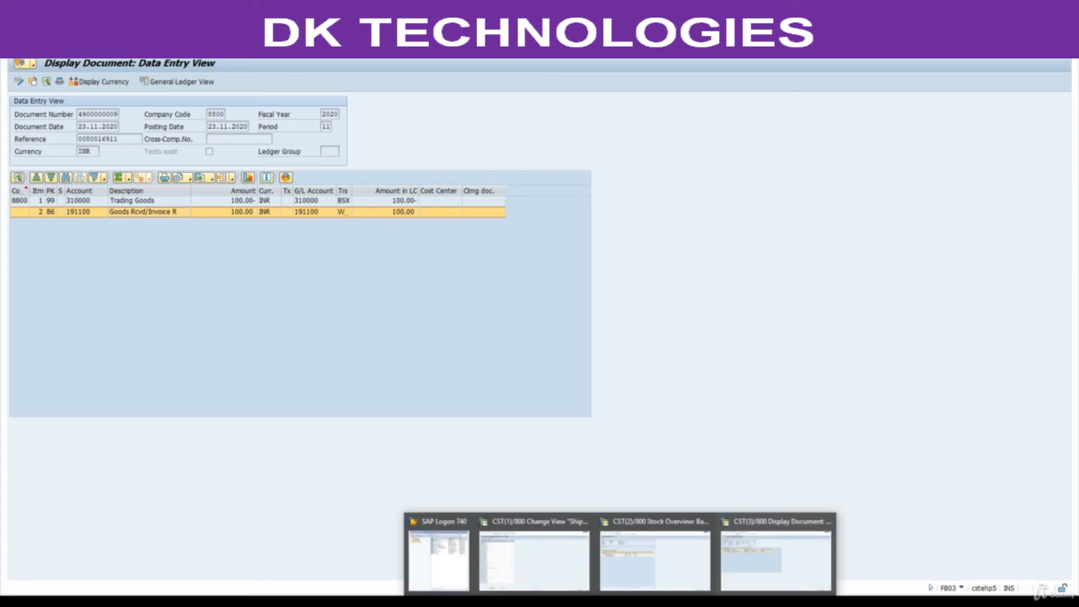
click(634, 570)
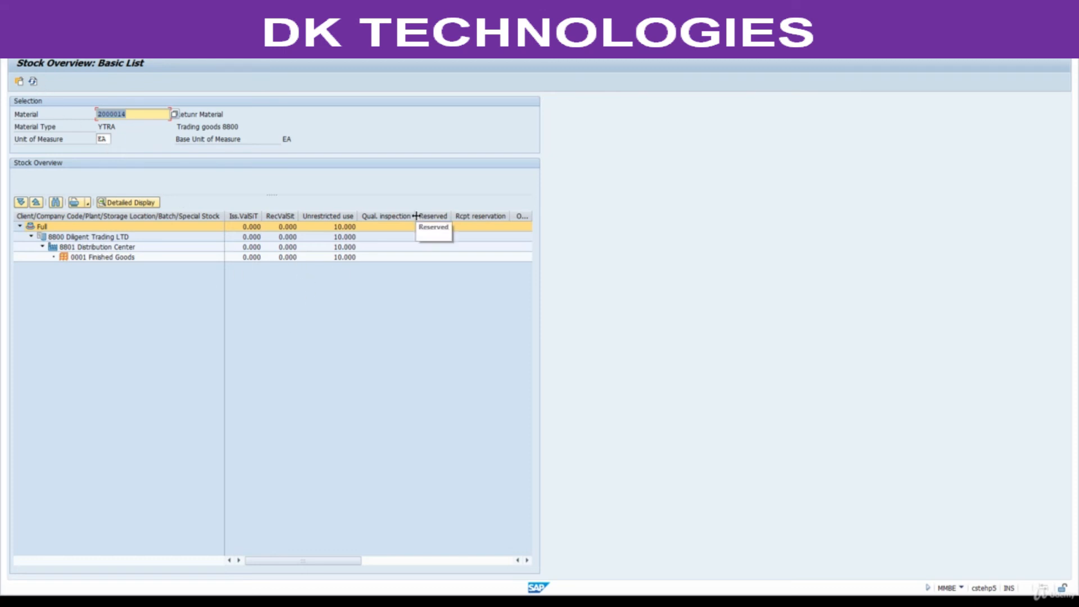
click(33, 82)
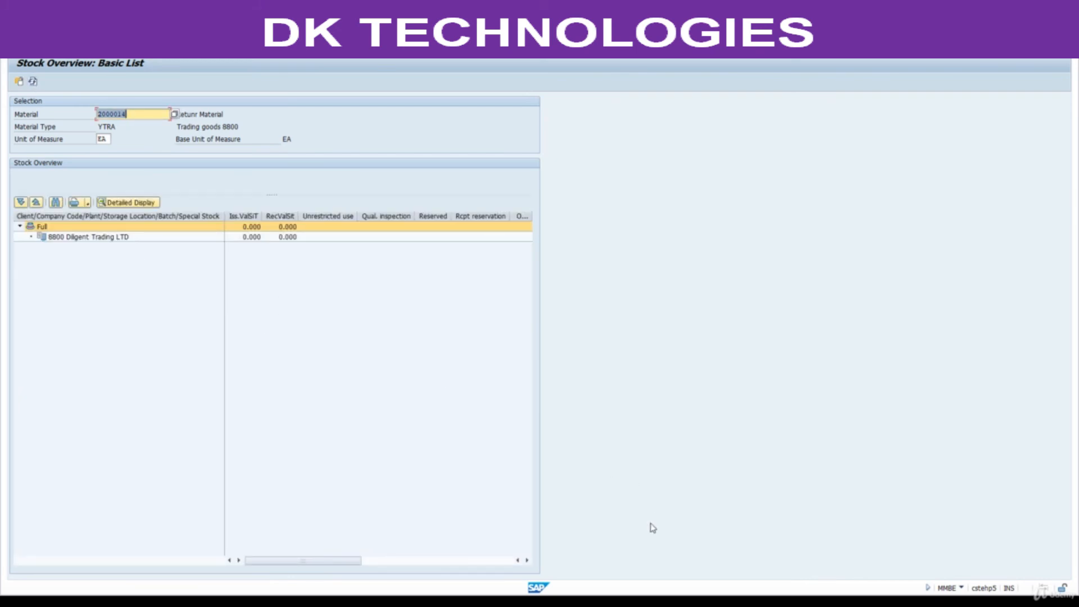
- Copy the credit memo transaction code MIRO from the PDF's activity list and start it in the accounting document's SAP session
mouse_move(621, 601)
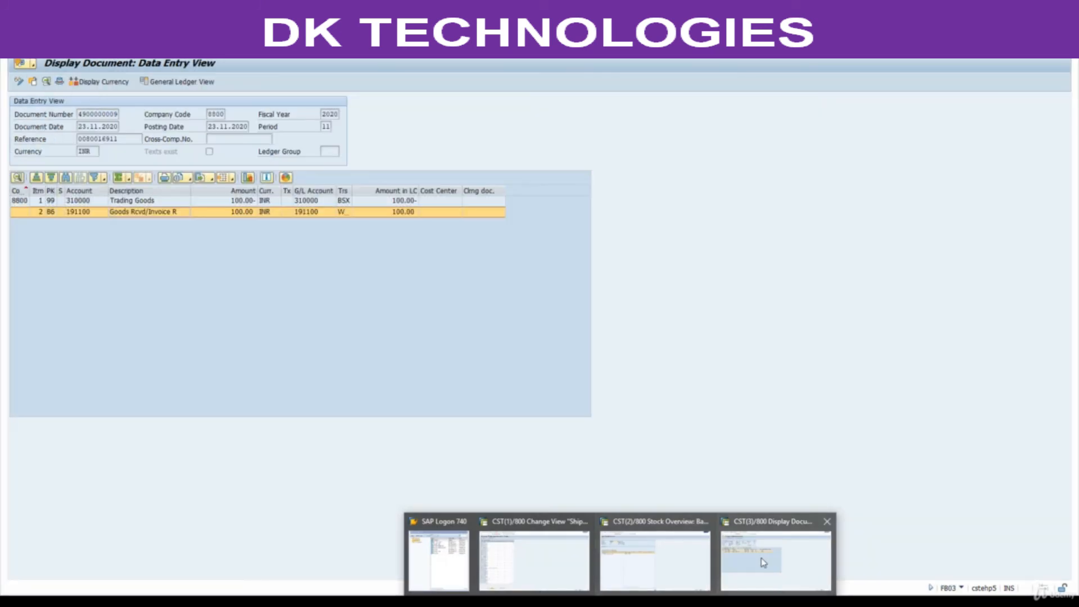
click(763, 563)
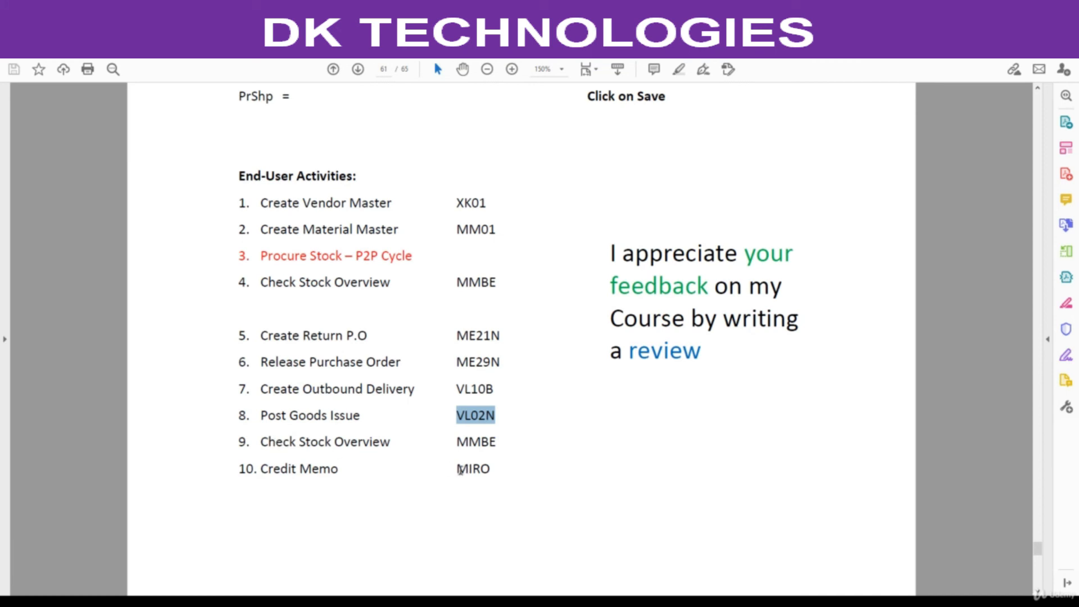
drag(460, 470, 498, 472)
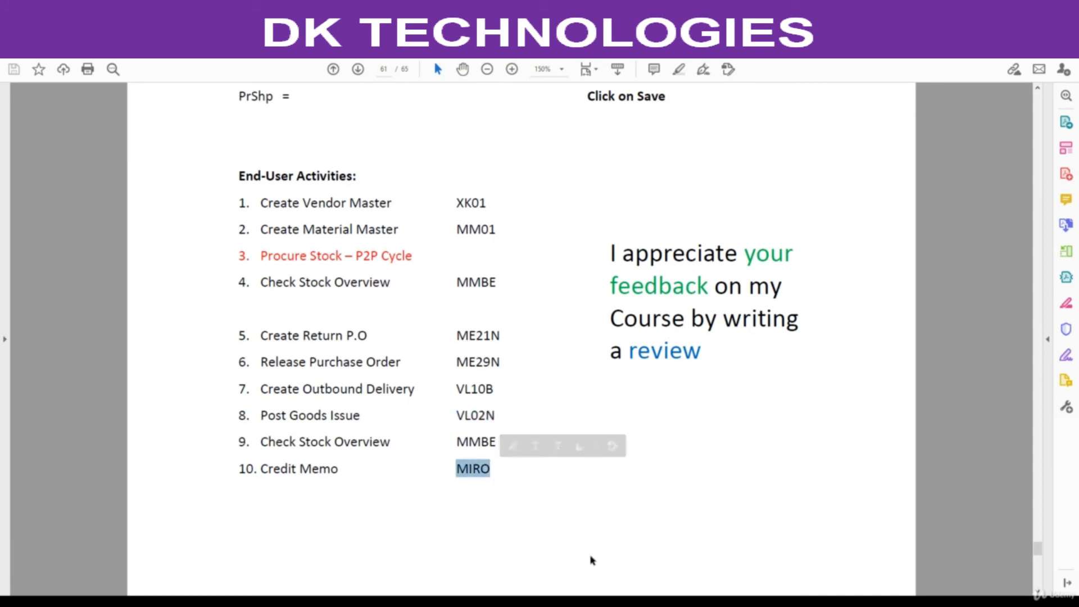
click(770, 560)
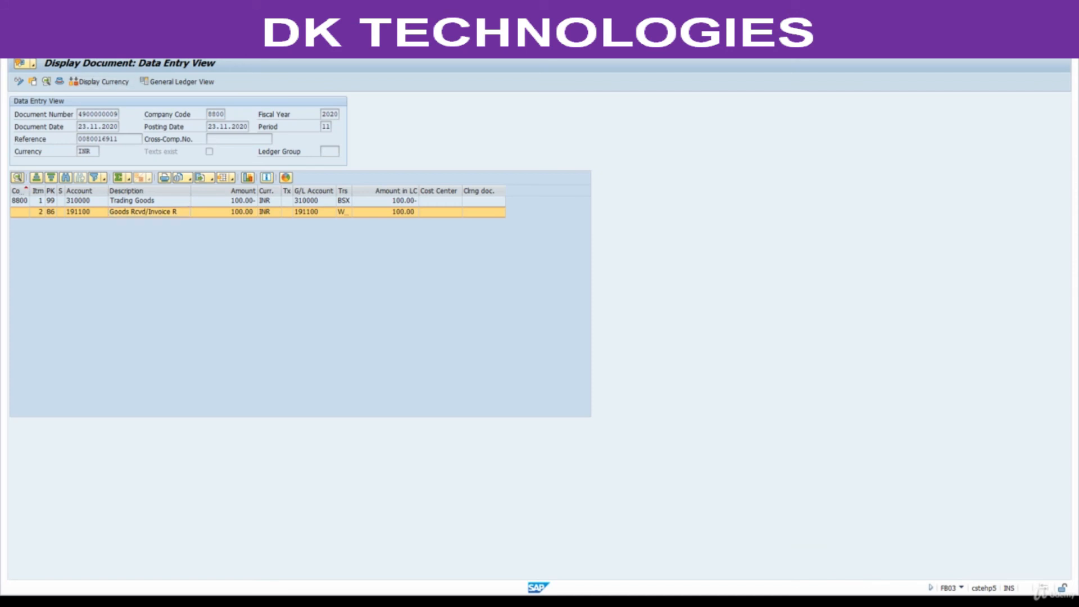
key(Return)
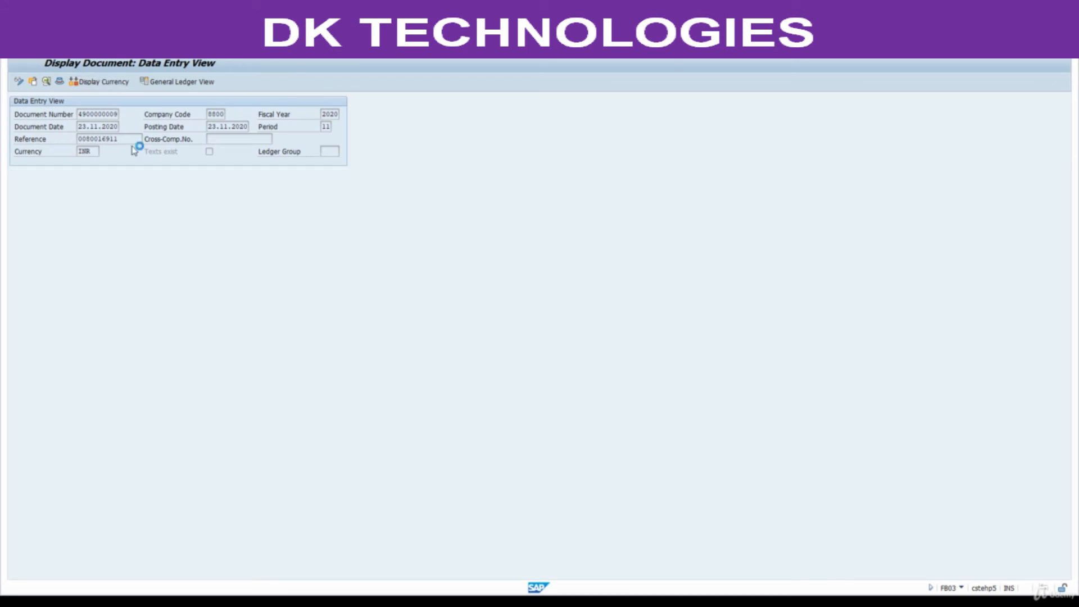
- Set the invoice transaction to Credit memo and enter the document date 23.11.2020
click(110, 103)
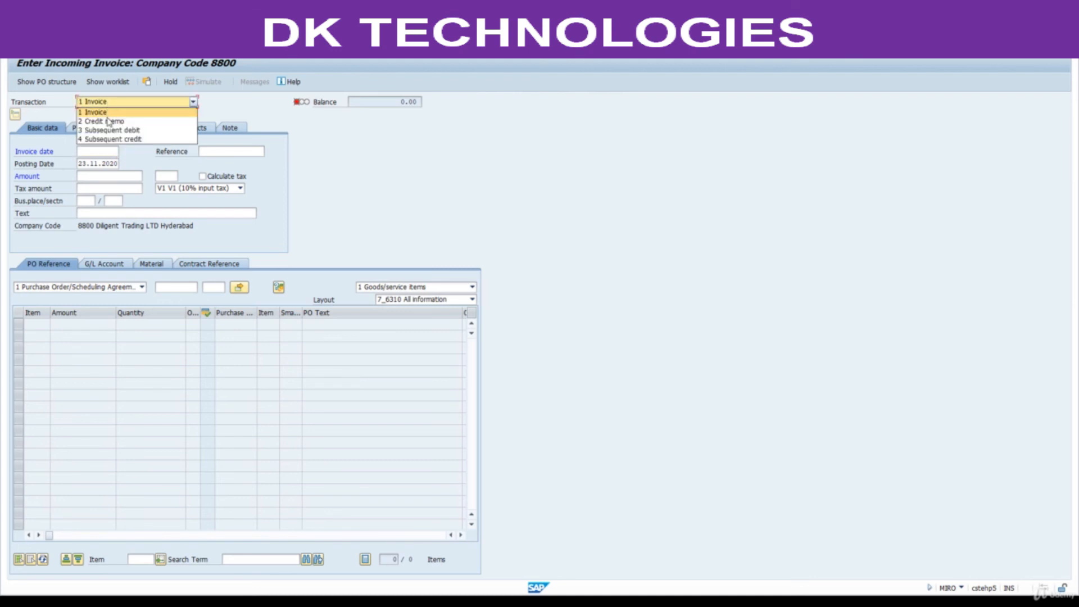
click(108, 121)
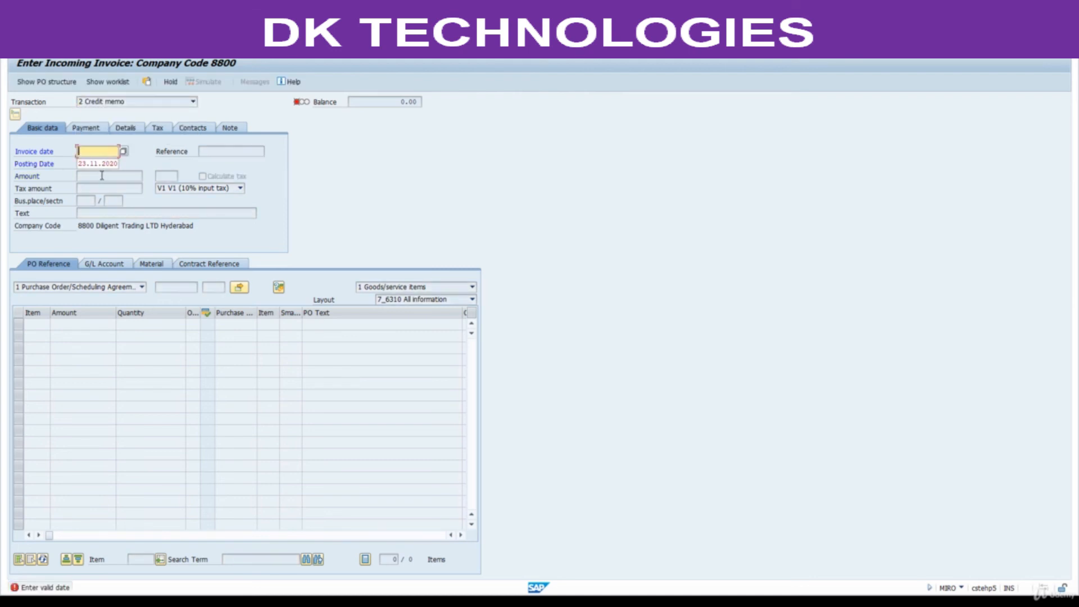
text(23112020)
key(Return)
click(176, 287)
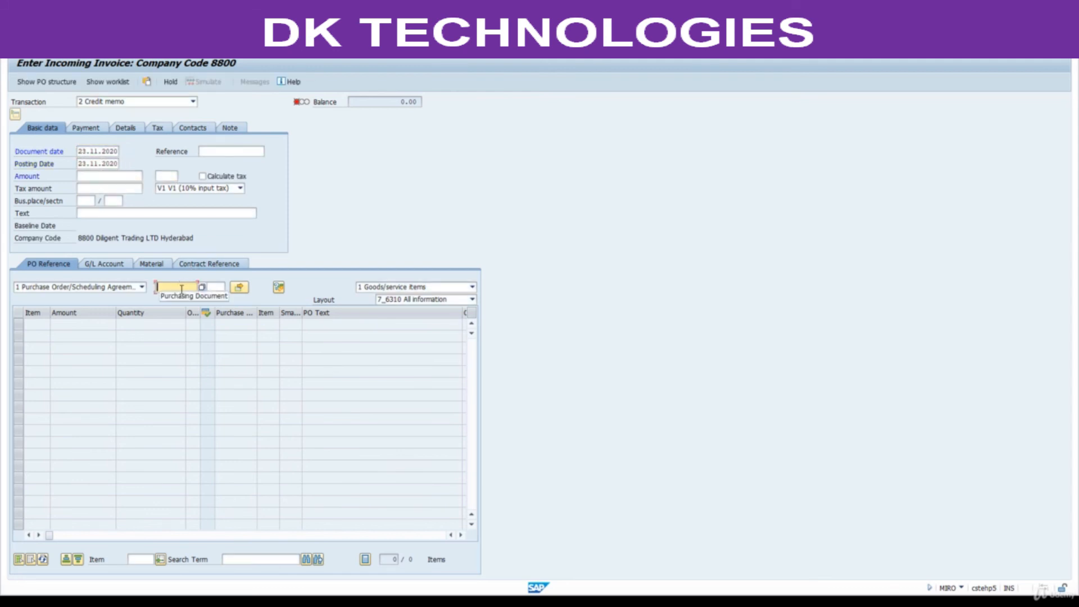
text(MIRO)
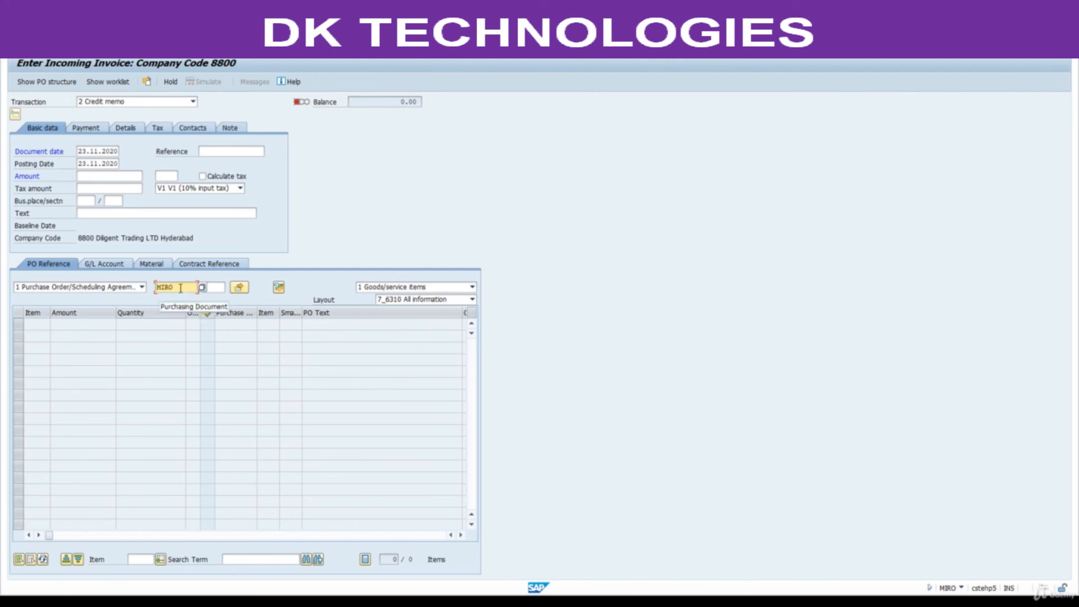
key(BackSpace)
key(BackSpace)
key(BackSpace)
key(BackSpace)
- Copy the return PO number from the returns worksheet and enter it as the credit memo's purchase order reference
key(alt+Tab)
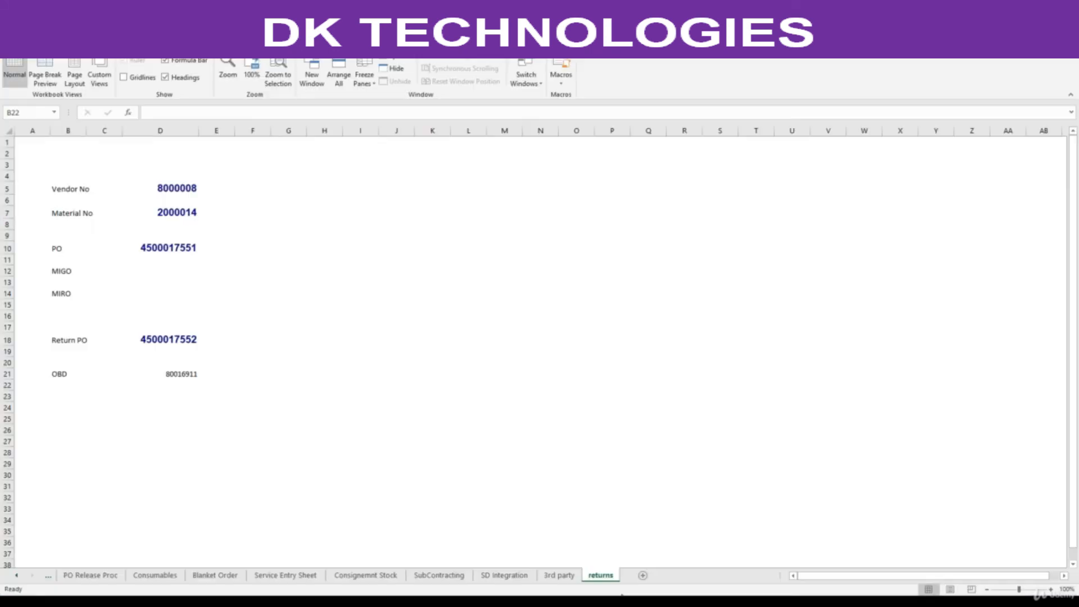
click(179, 340)
key(ctrl+c)
key(alt+Tab)
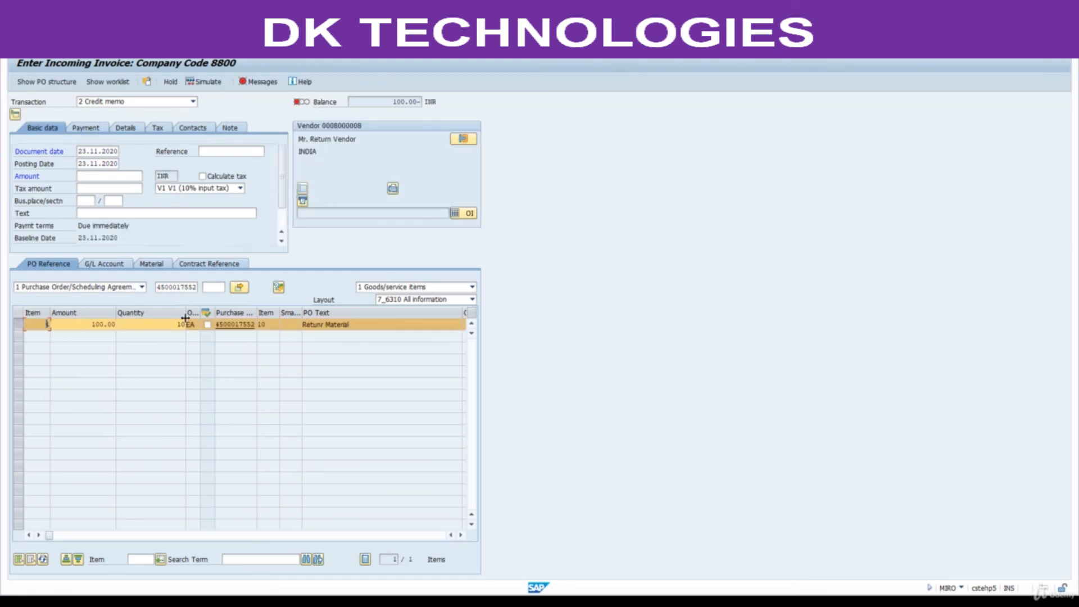
- Set the credit memo's amount to 100 and its tax code to V0 (0% input tax)
click(121, 176)
text(100)
key(Return)
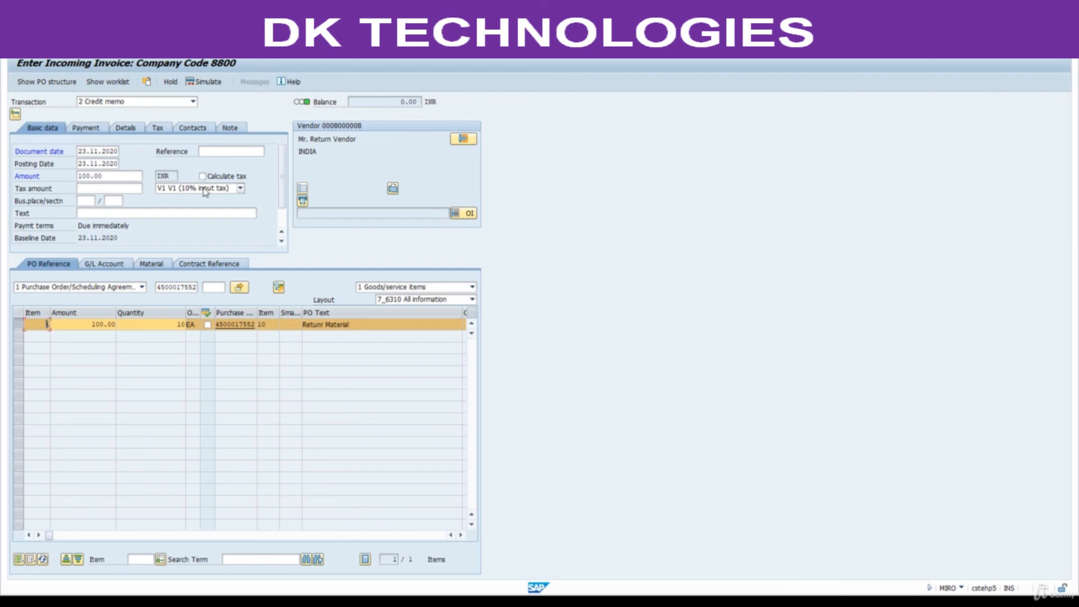
click(206, 192)
click(191, 209)
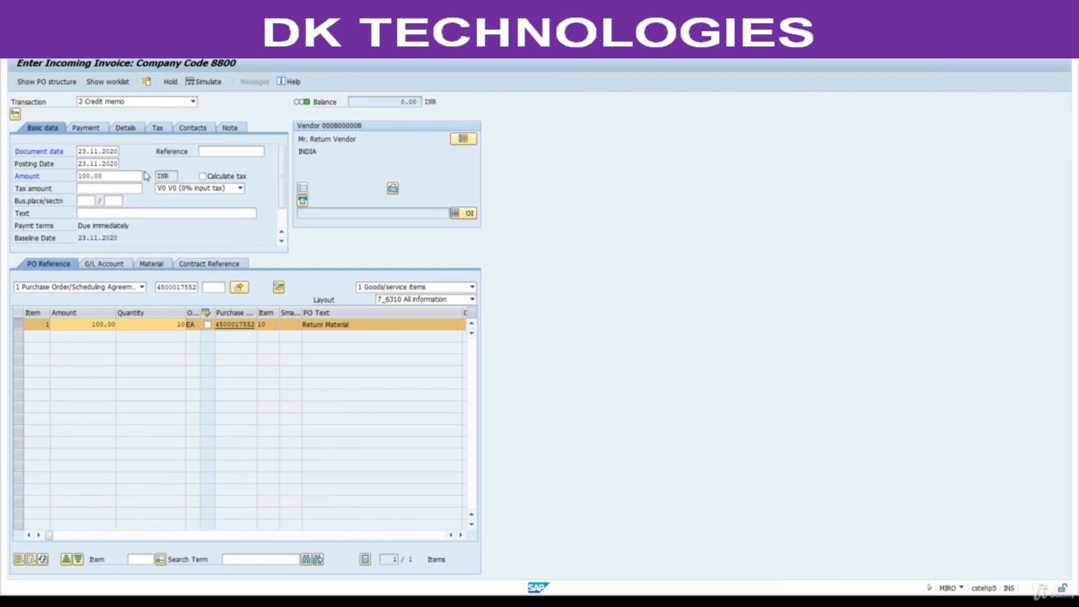
- Simulate the credit memo, examine its Return Vendor and Goods Rcvd/Invoice postings, and post the document
click(200, 83)
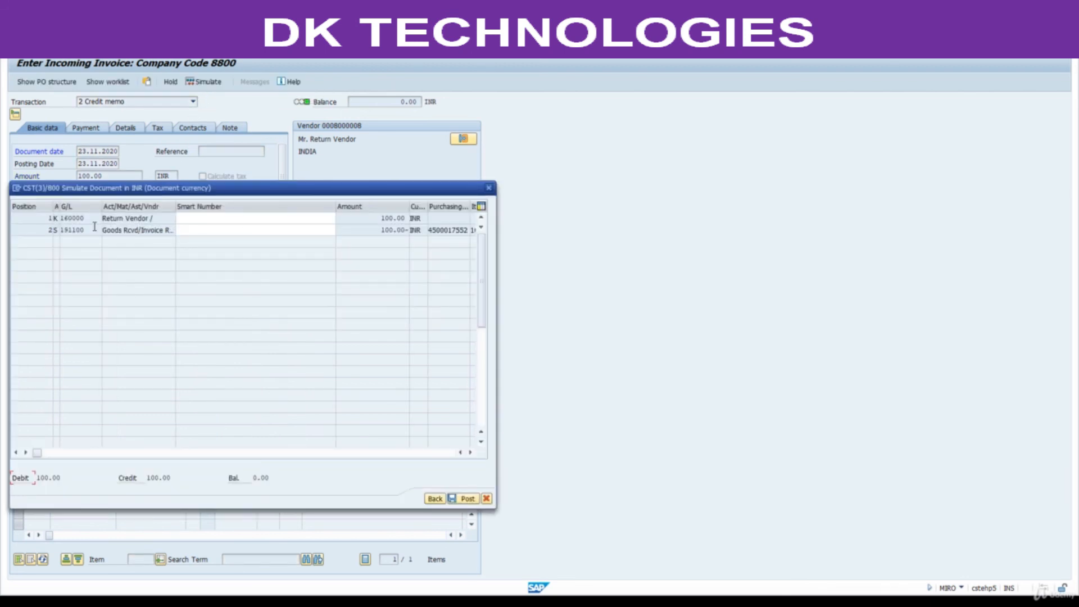
double_click(81, 218)
drag(379, 221, 419, 220)
drag(153, 218, 84, 224)
drag(370, 229, 427, 218)
click(468, 498)
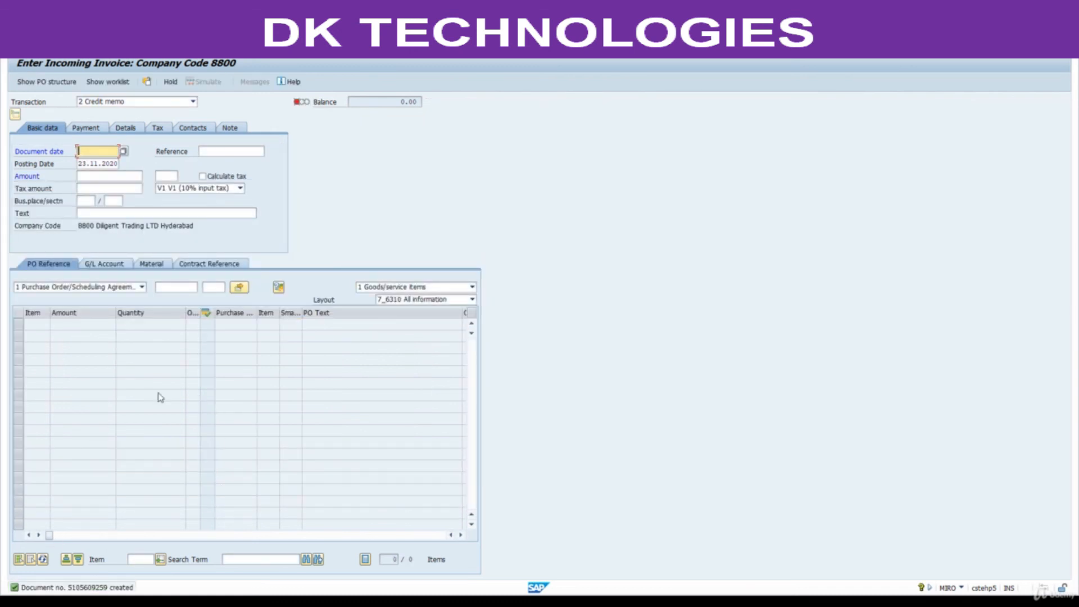
- Display the posted credit memo document and open the return purchase order of its line item
click(45, 26)
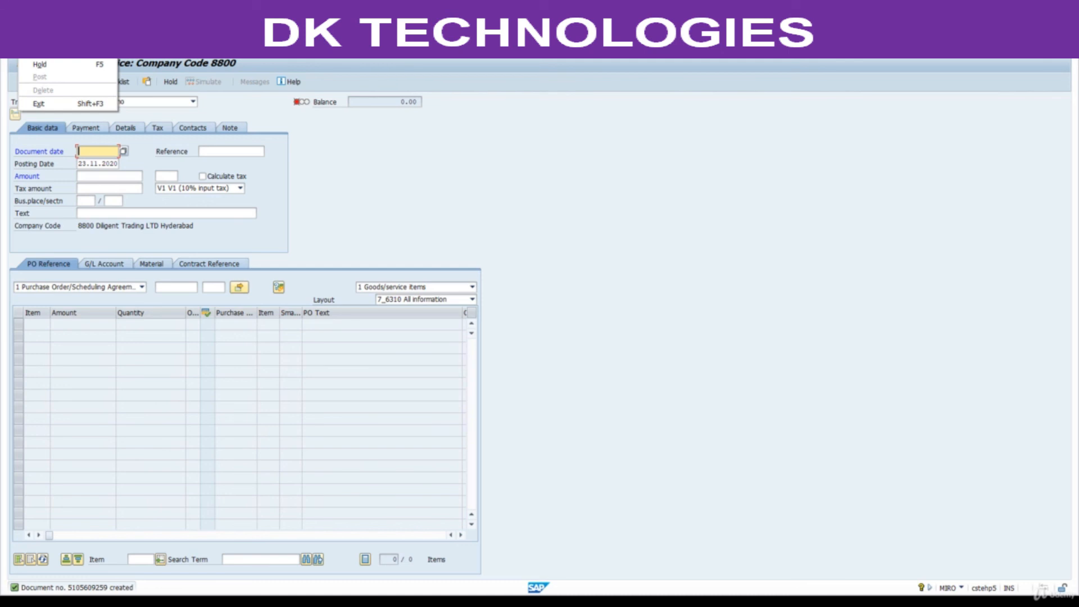
click(51, 51)
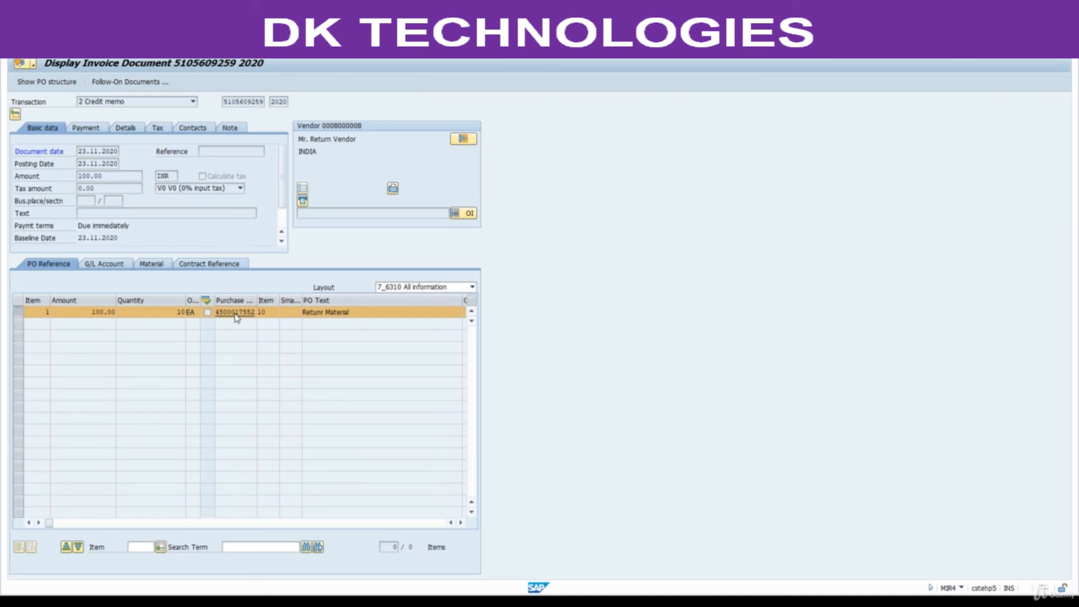
click(252, 314)
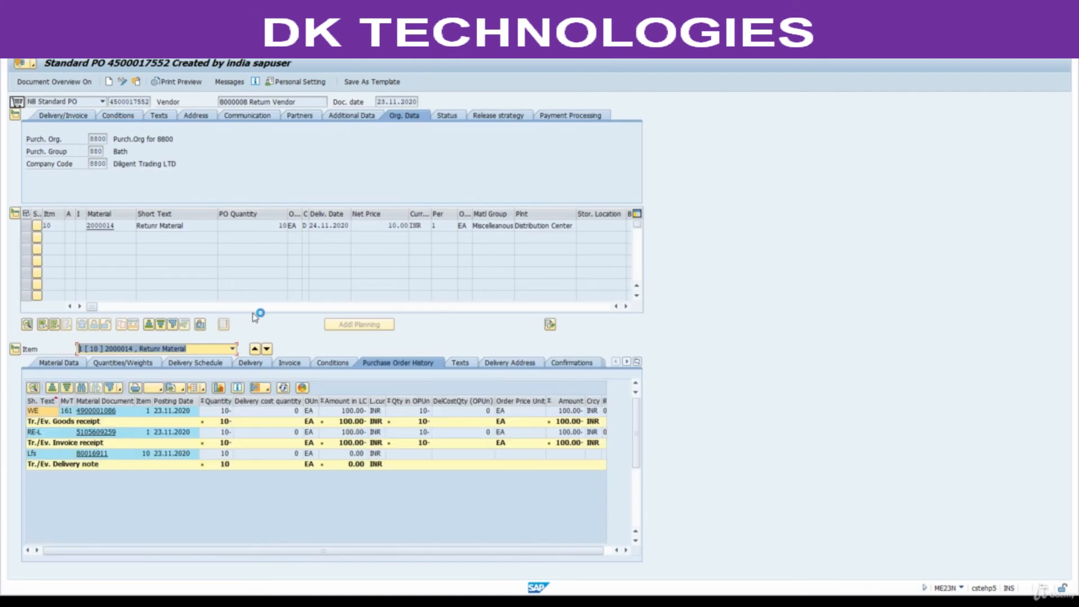